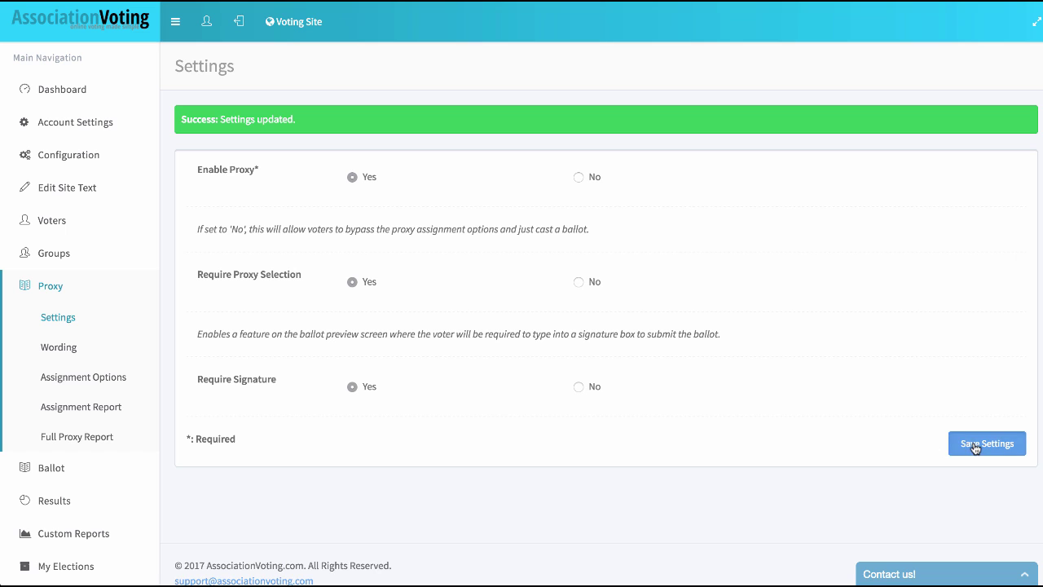
- Save the proxy settings and bring up the proxy Wording page
{"action": "left_click", "coordinate": [966, 443]}
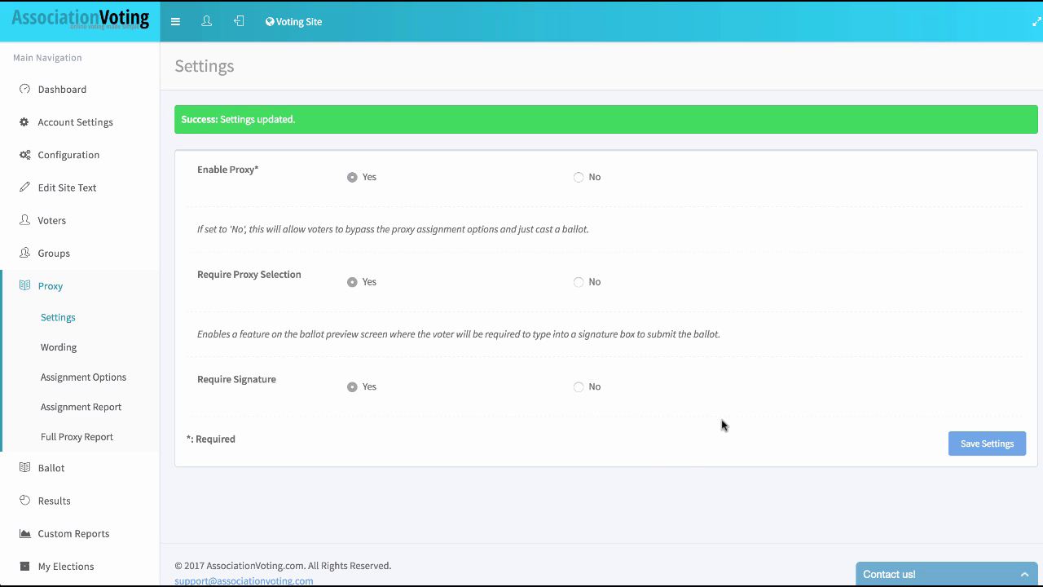
{"action": "left_click", "coordinate": [70, 352]}
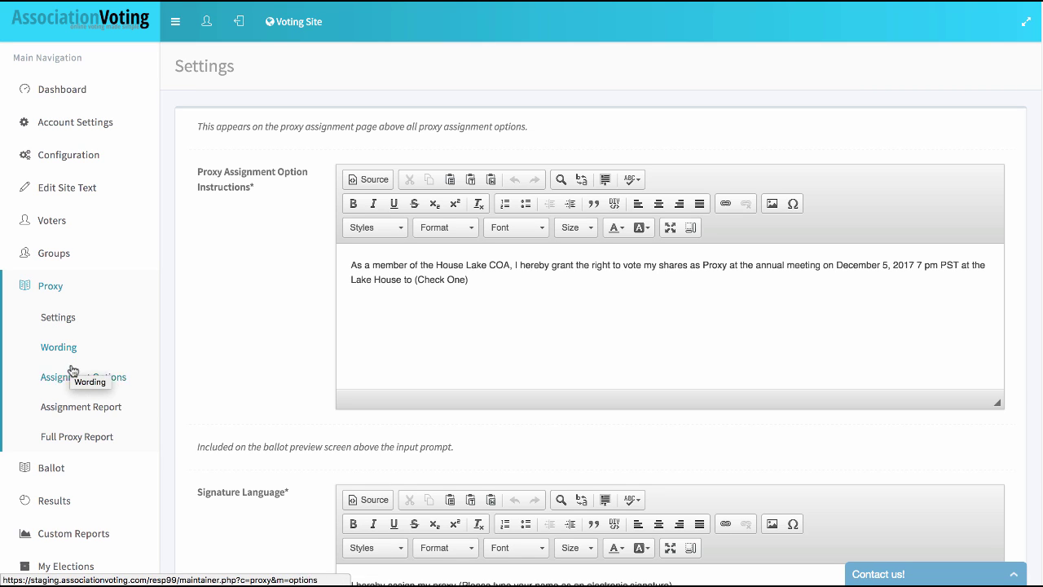
- Review the assignment instructions and the Online Voting proxy wording fields
{"action": "scroll", "coordinate": [341, 371], "scroll_direction": "down", "scroll_amount": 5}
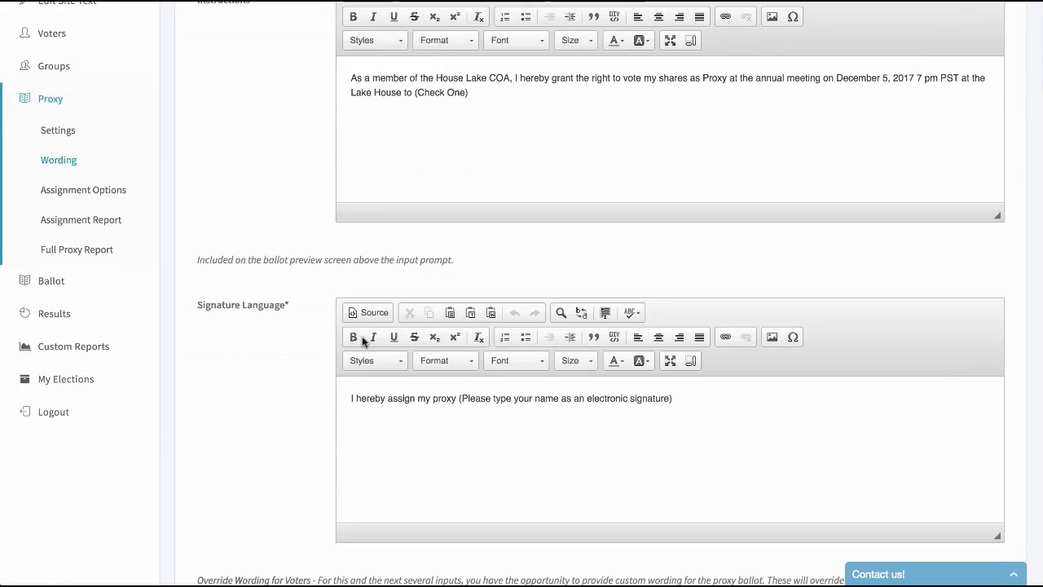
{"action": "scroll", "coordinate": [392, 312], "scroll_direction": "up", "scroll_amount": 4}
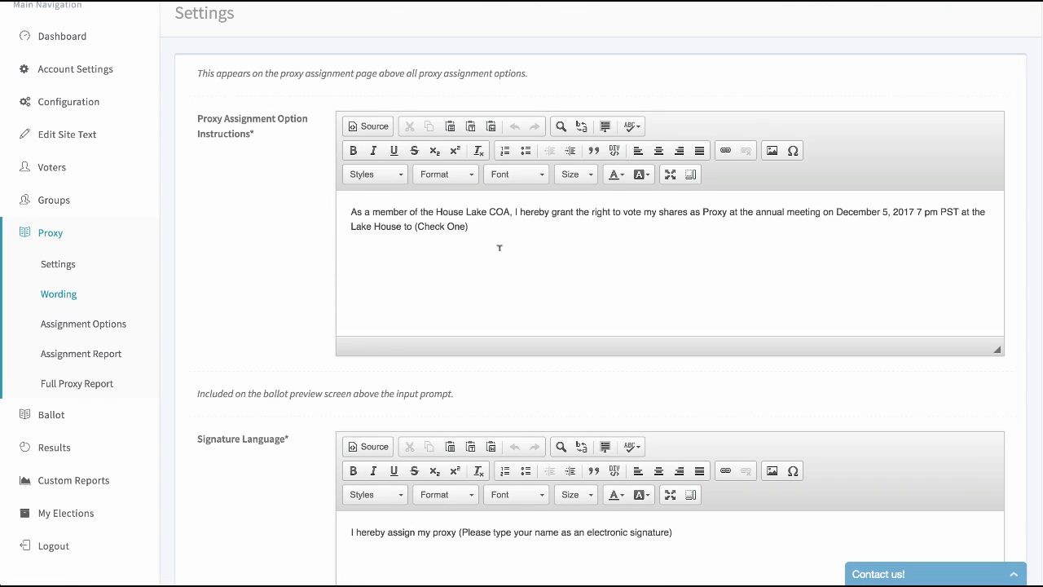
{"action": "left_click_drag", "start_coordinate": [500, 247], "coordinate": [337, 204]}
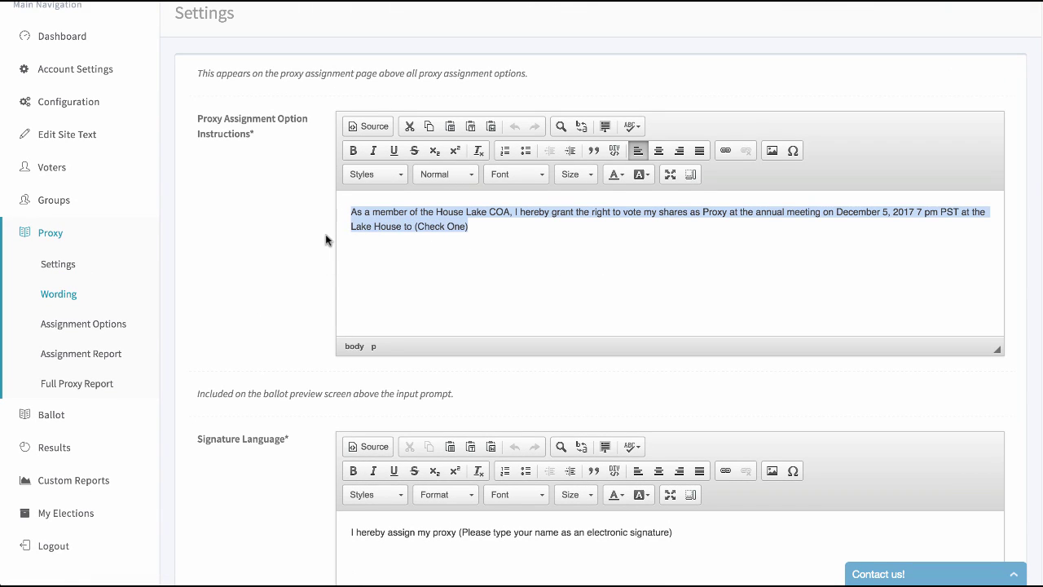
{"action": "scroll", "coordinate": [338, 277], "scroll_direction": "down", "scroll_amount": 5}
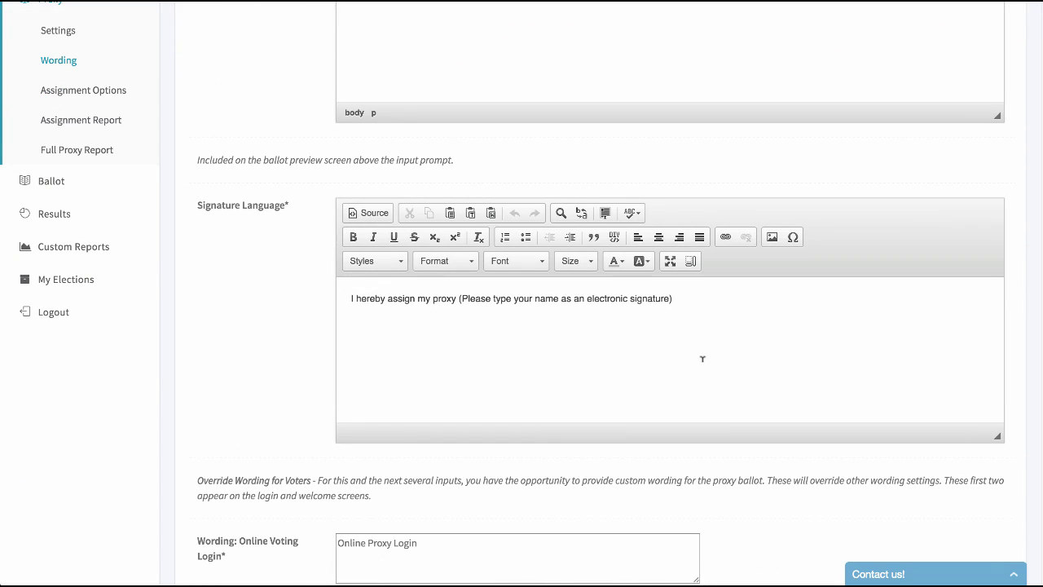
{"action": "scroll", "coordinate": [266, 293], "scroll_direction": "down", "scroll_amount": 4}
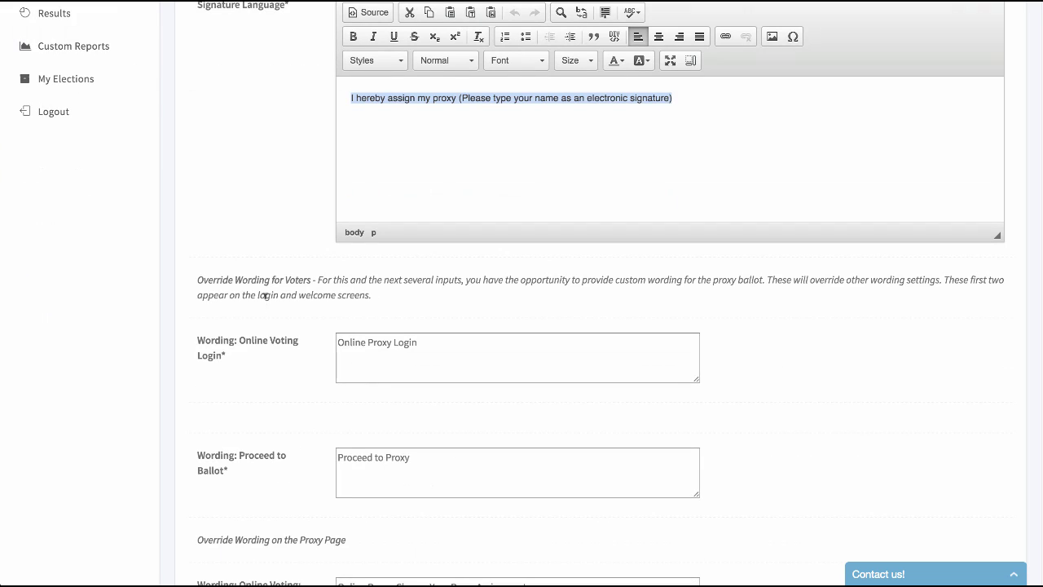
{"action": "scroll", "coordinate": [261, 324], "scroll_direction": "down", "scroll_amount": 10}
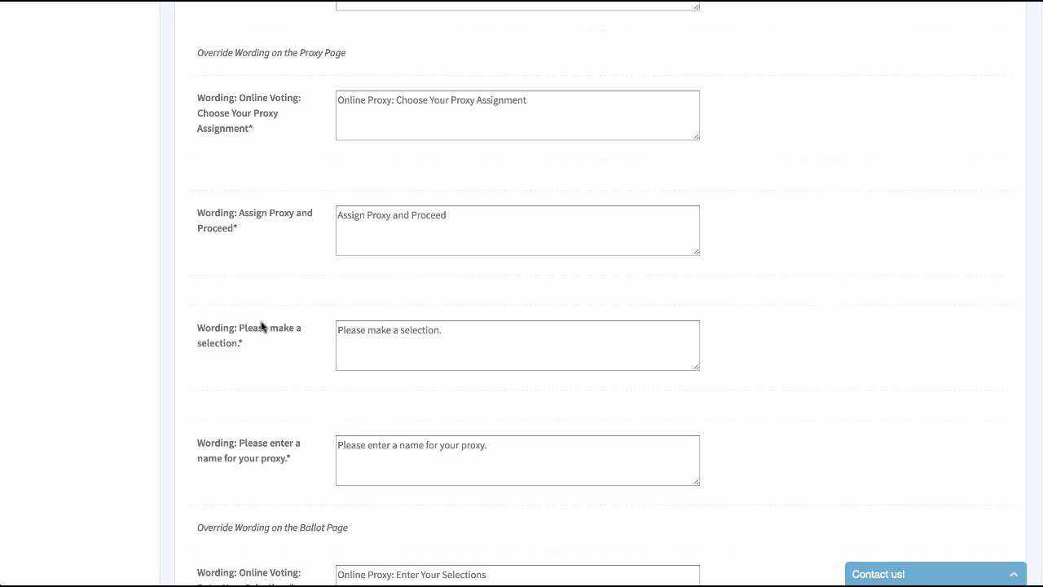
{"action": "scroll", "coordinate": [261, 326], "scroll_direction": "down", "scroll_amount": 20}
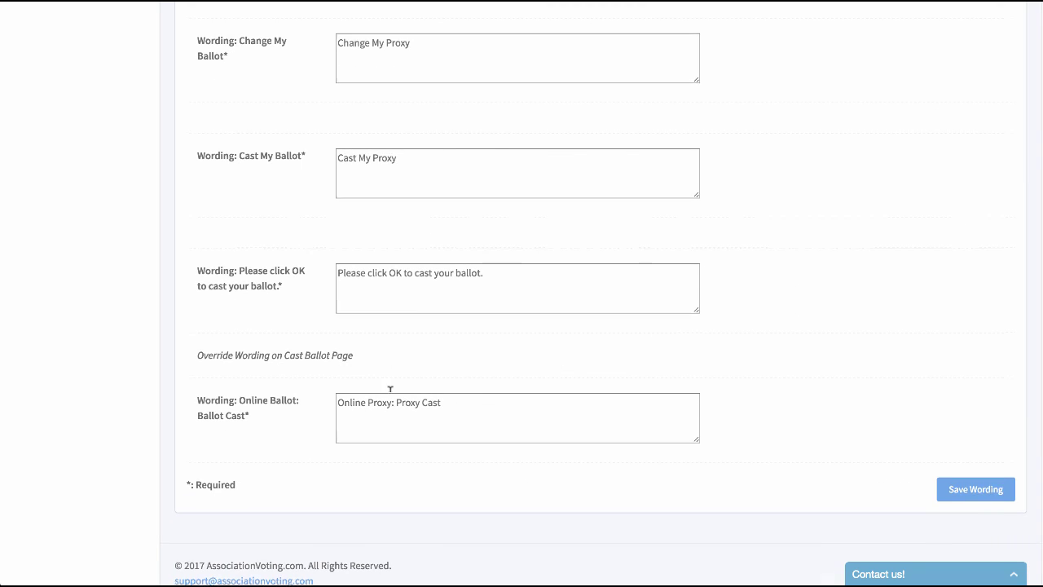
{"action": "scroll", "coordinate": [389, 389], "scroll_direction": "up", "scroll_amount": 8}
{"action": "scroll", "coordinate": [379, 391], "scroll_direction": "up", "scroll_amount": 3}
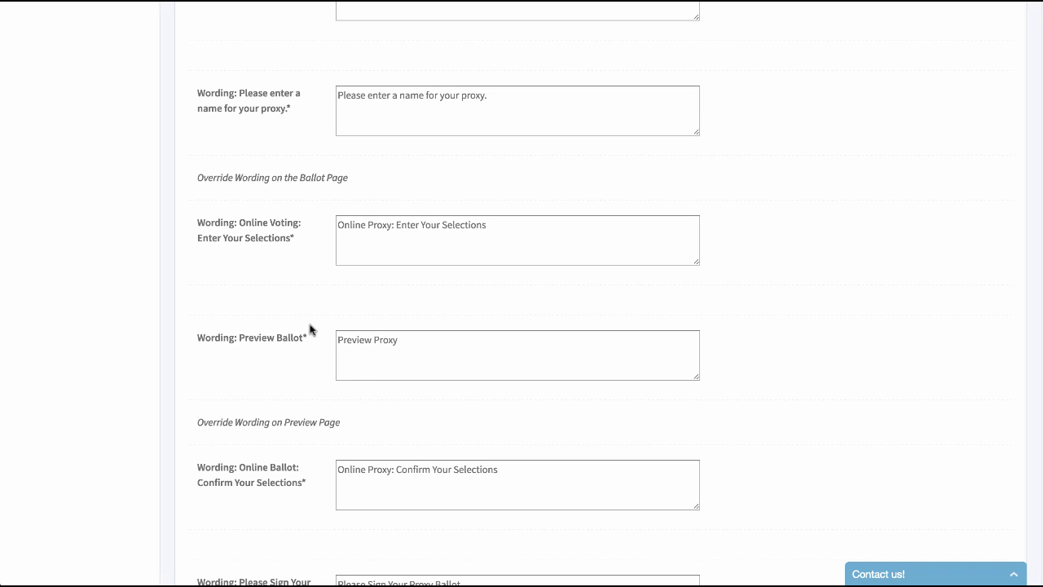
{"action": "scroll", "coordinate": [309, 330], "scroll_direction": "down", "scroll_amount": 2}
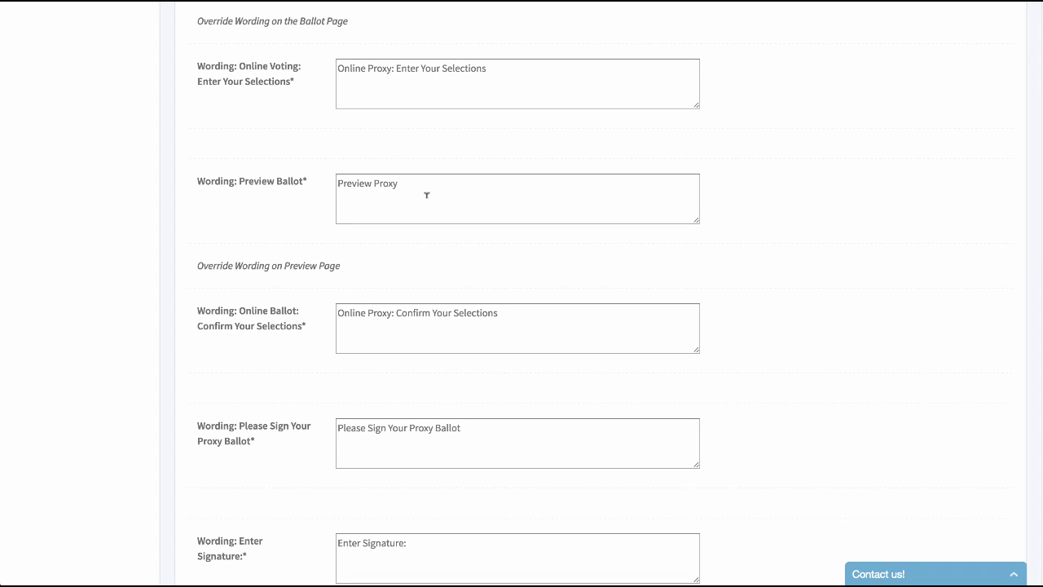
{"action": "double_click", "coordinate": [382, 68]}
- Check the Cast My Ballot override label and save the proxy wording
{"action": "scroll", "coordinate": [397, 173], "scroll_direction": "down", "scroll_amount": 3}
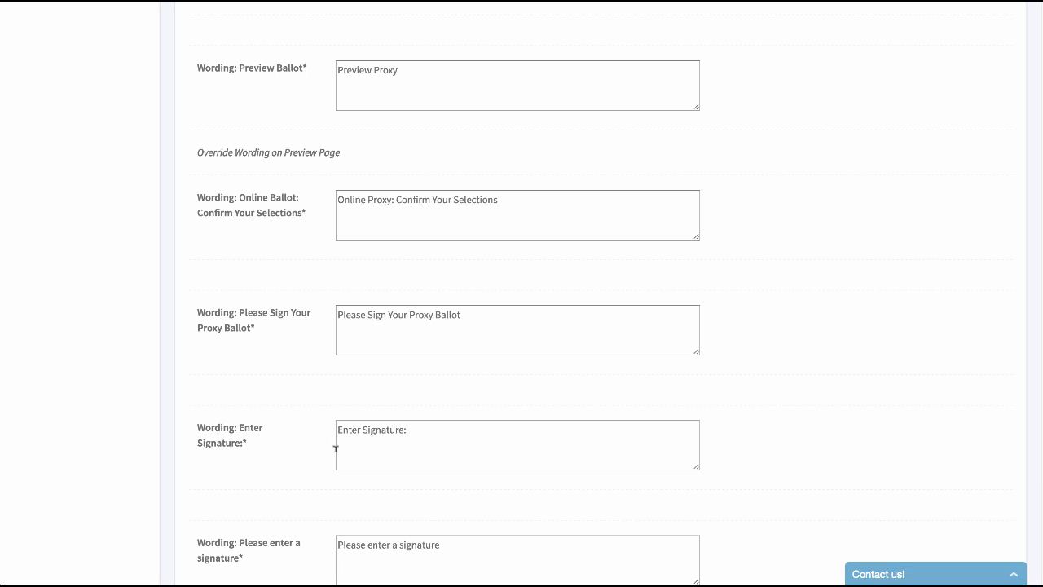
{"action": "scroll", "coordinate": [335, 448], "scroll_direction": "down", "scroll_amount": 5}
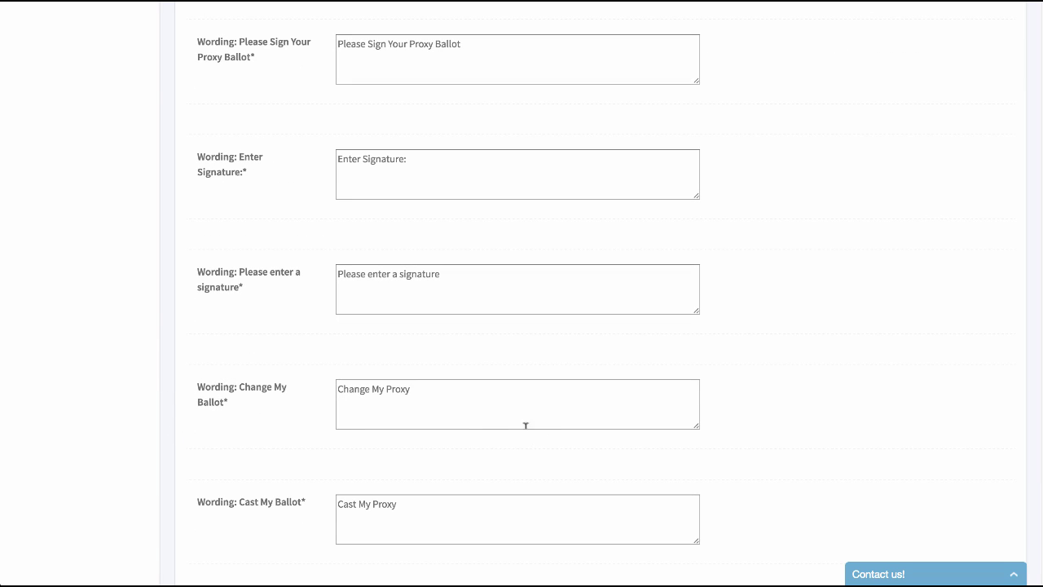
{"action": "scroll", "coordinate": [343, 430], "scroll_direction": "down", "scroll_amount": 2}
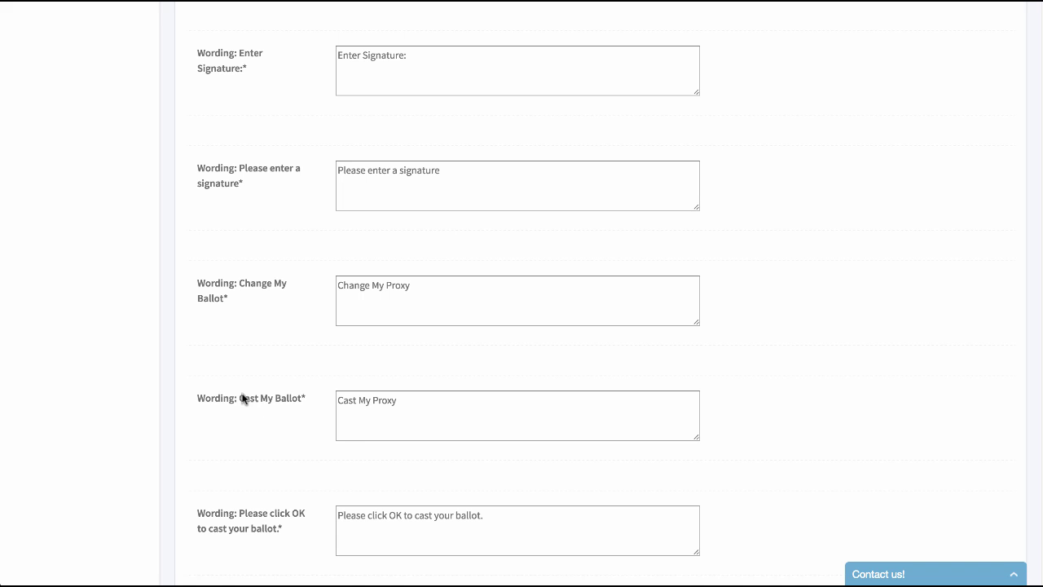
{"action": "left_click_drag", "start_coordinate": [239, 399], "coordinate": [410, 395]}
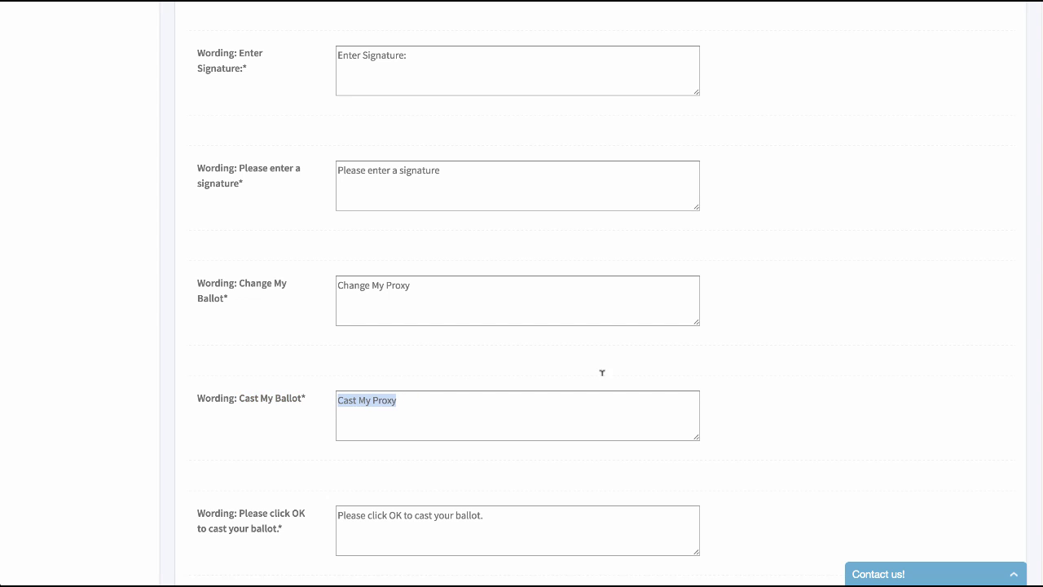
{"action": "scroll", "coordinate": [603, 372], "scroll_direction": "down", "scroll_amount": 3}
{"action": "left_click", "coordinate": [970, 489]}
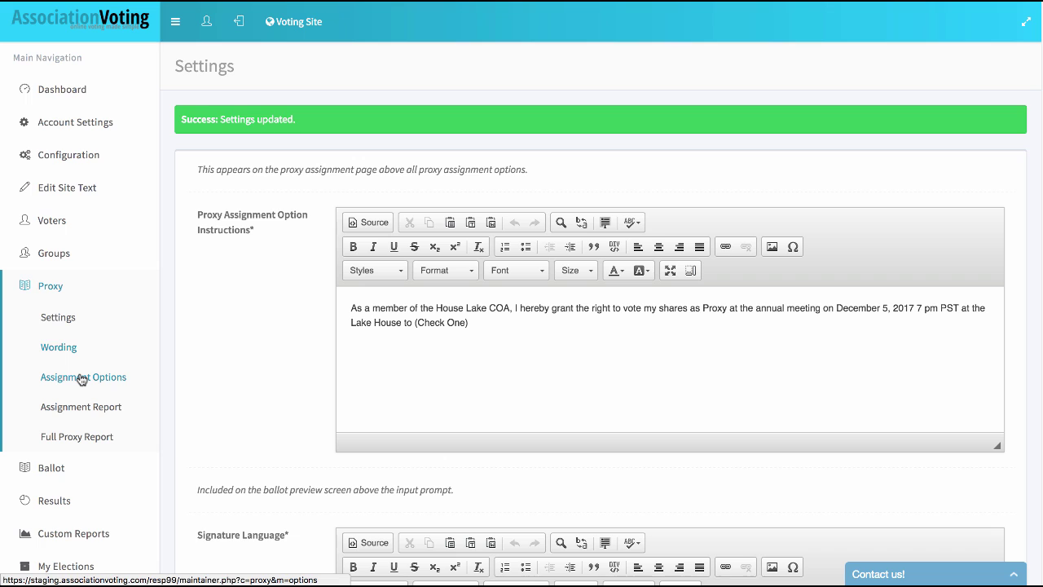
- Open the Limited assignment option to inspect its manager-assigned, directed setup and secretary ballot language
{"action": "left_click", "coordinate": [82, 378]}
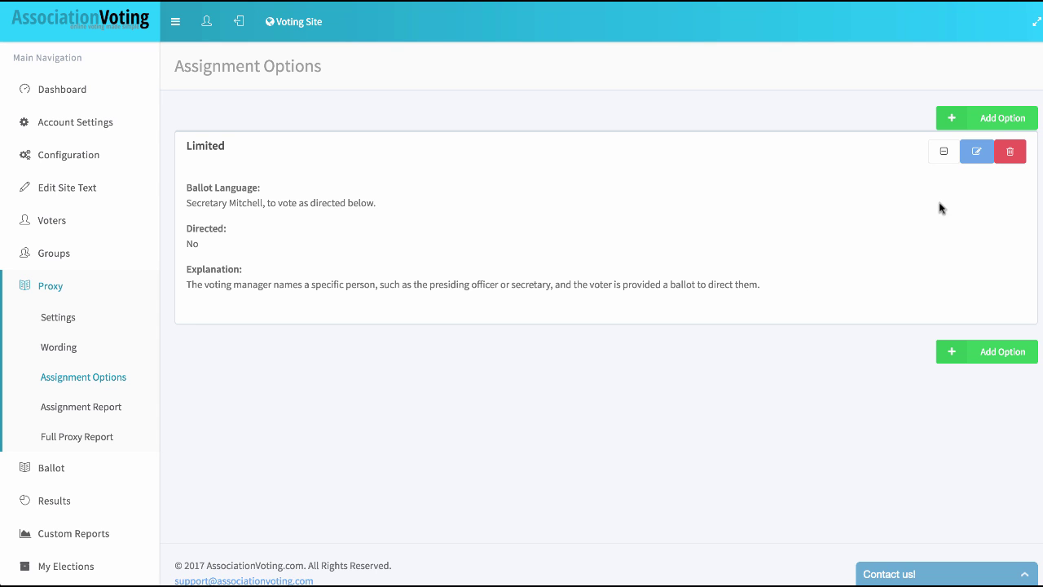
{"action": "left_click", "coordinate": [979, 156]}
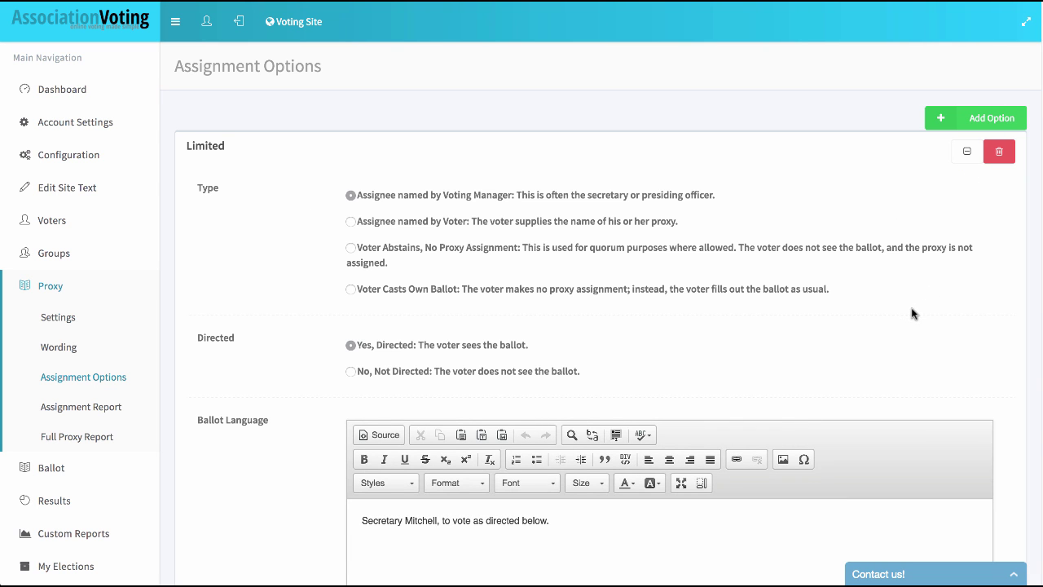
{"action": "scroll", "coordinate": [903, 318], "scroll_direction": "down", "scroll_amount": 3}
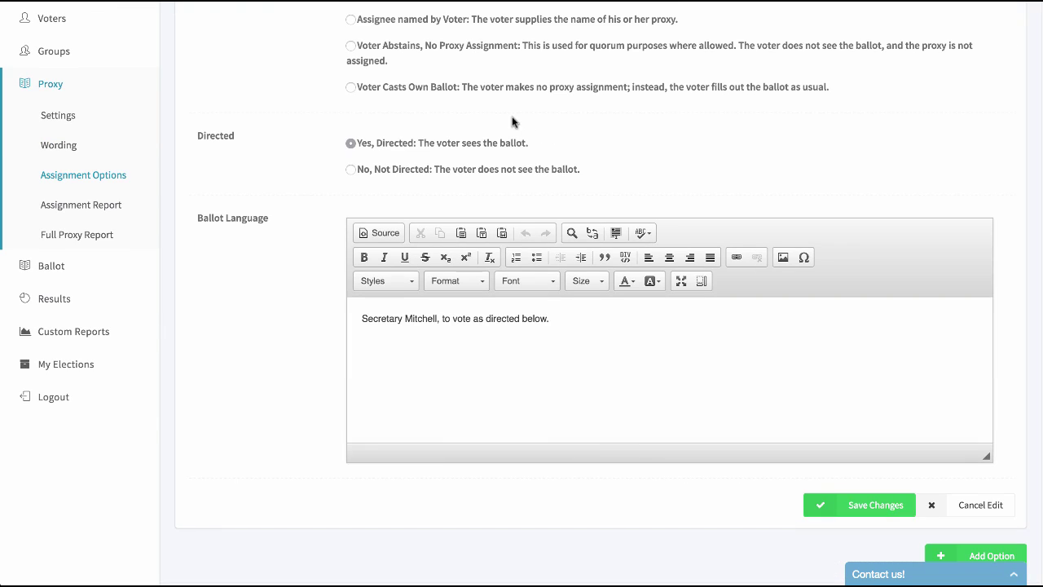
{"action": "scroll", "coordinate": [513, 120], "scroll_direction": "up", "scroll_amount": 2}
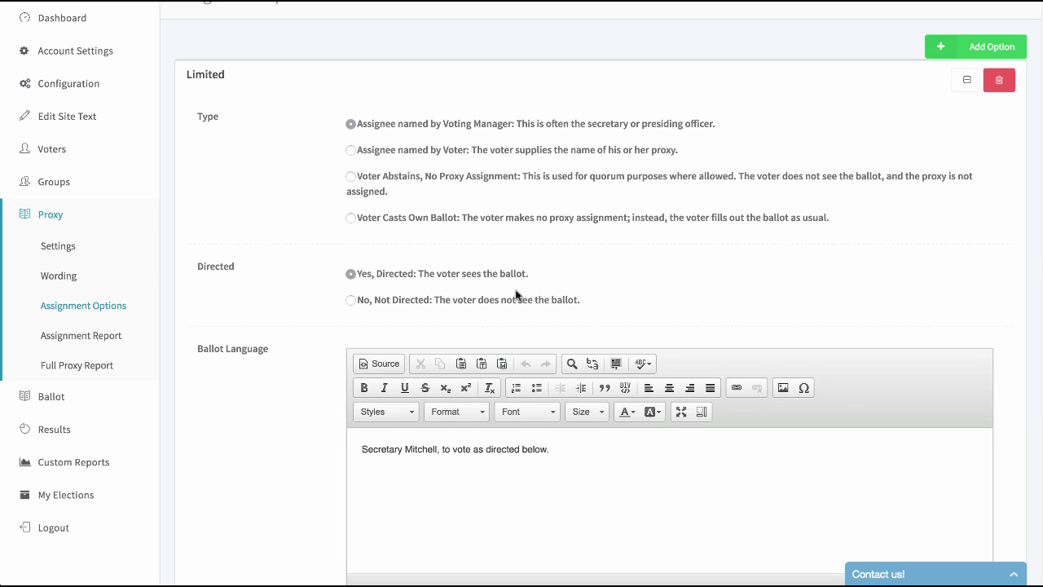
{"action": "scroll", "coordinate": [515, 295], "scroll_direction": "down", "scroll_amount": 3}
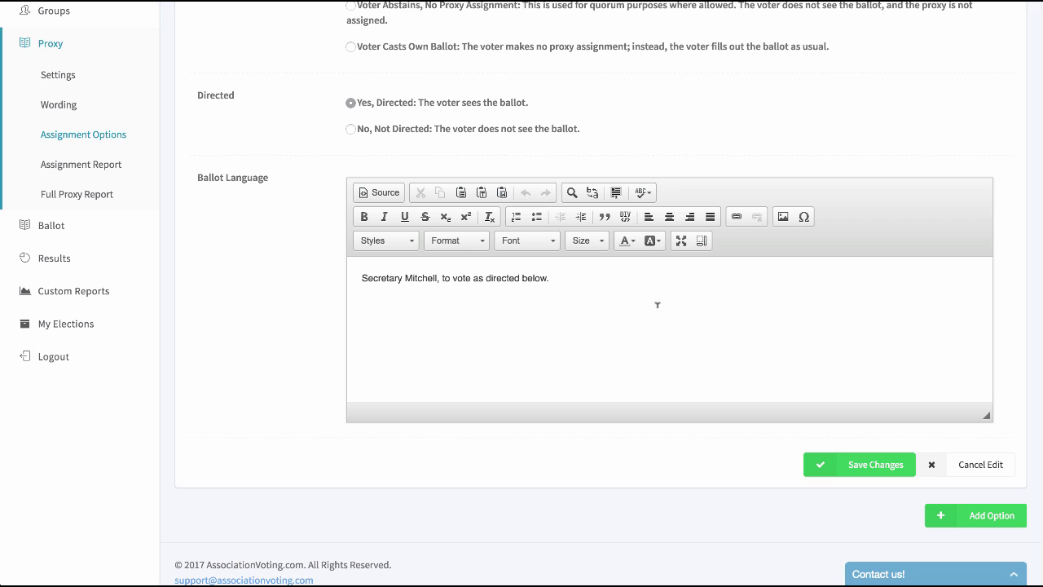
- Discard the Limited option edit and add a new voter-named, not directed option
{"action": "left_click", "coordinate": [1002, 471]}
{"action": "left_click", "coordinate": [946, 358]}
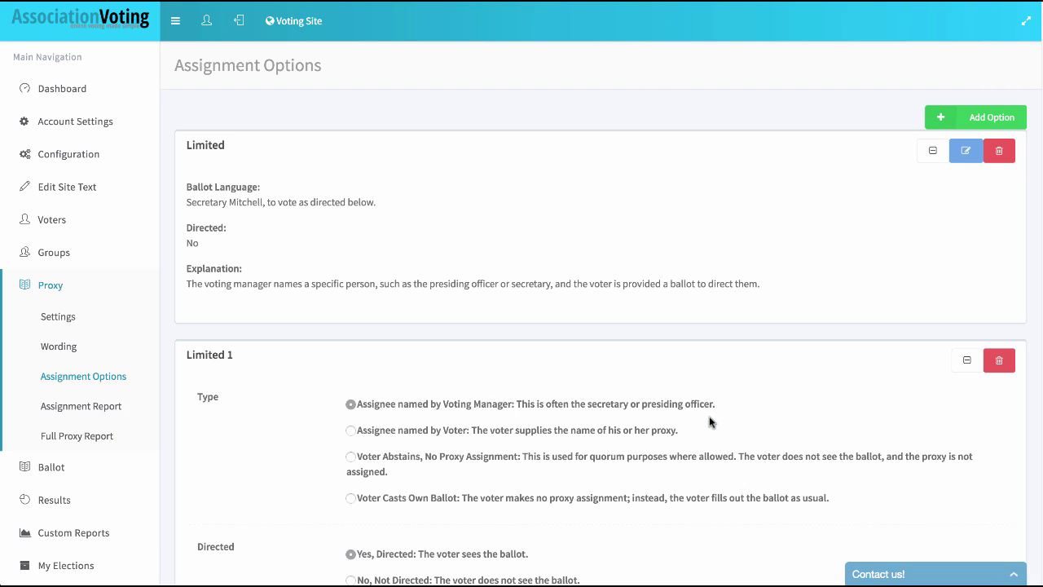
{"action": "scroll", "coordinate": [705, 412], "scroll_direction": "down", "scroll_amount": 3}
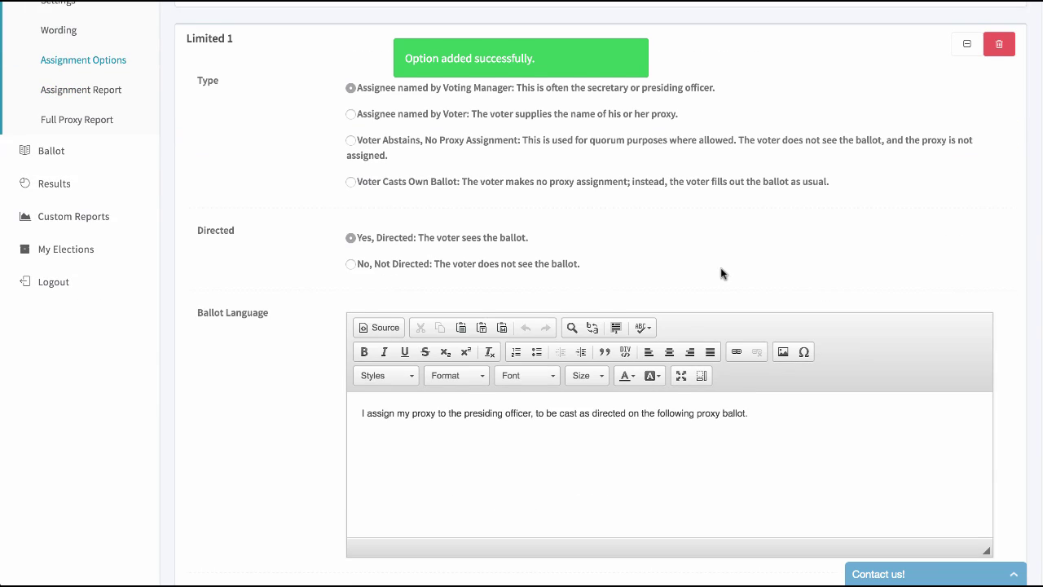
{"action": "left_click", "coordinate": [351, 115]}
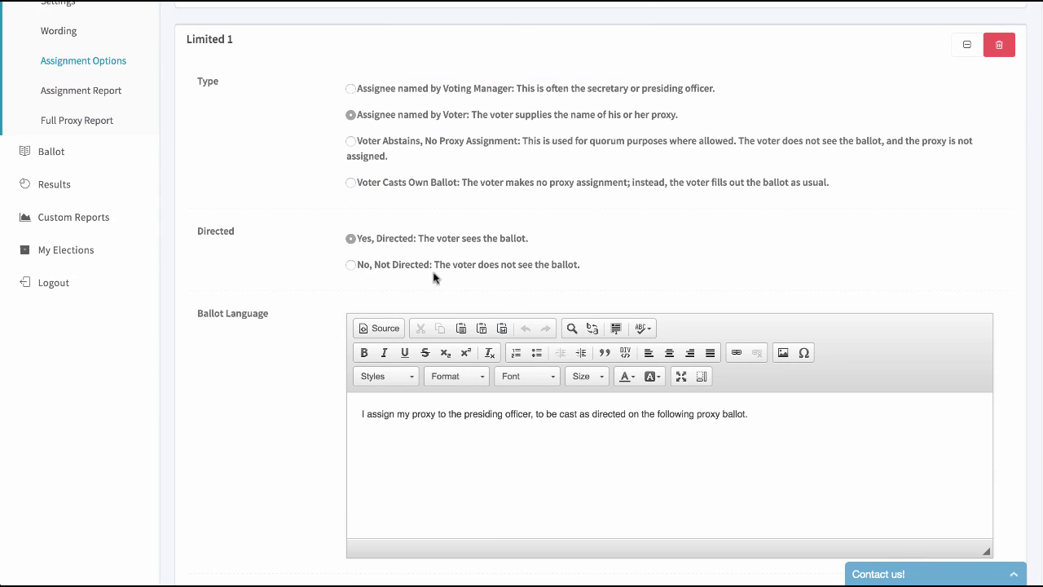
{"action": "left_click", "coordinate": [350, 265]}
- Set its ballot language to 'I assign my proxy to PROXYASSIGNEE to vote his/her best judgment.'
{"action": "scroll", "coordinate": [559, 228], "scroll_direction": "down", "scroll_amount": 2}
{"action": "left_click_drag", "start_coordinate": [780, 310], "coordinate": [318, 264]}
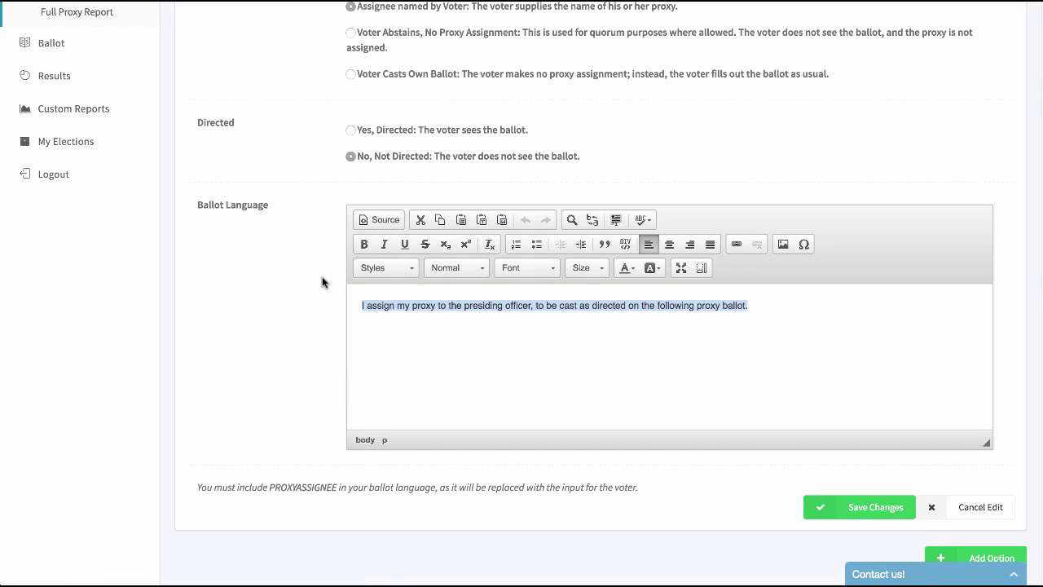
{"action": "type", "text": "I a"}
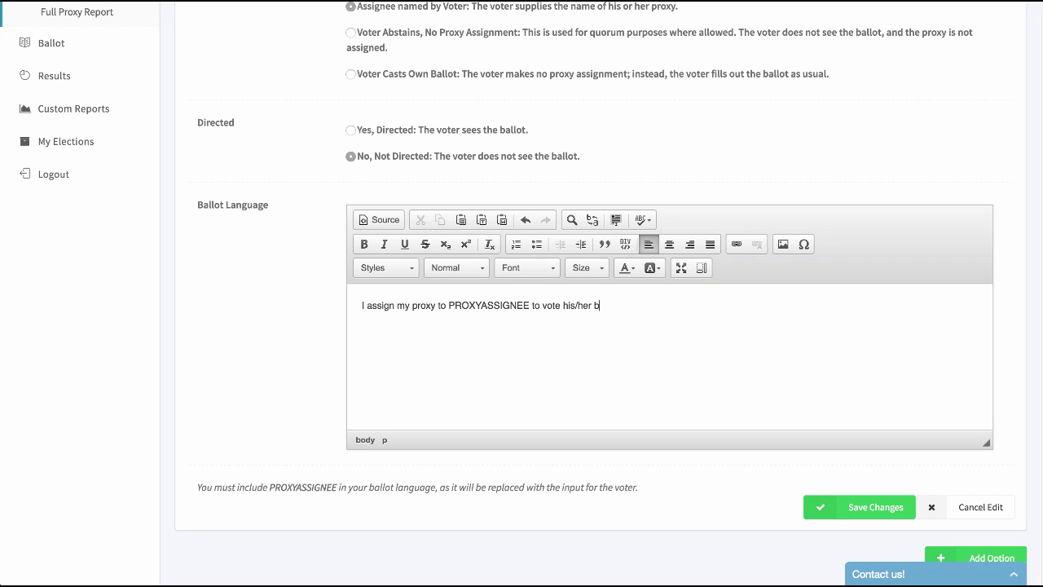
{"action": "type", "text": "udgement."}
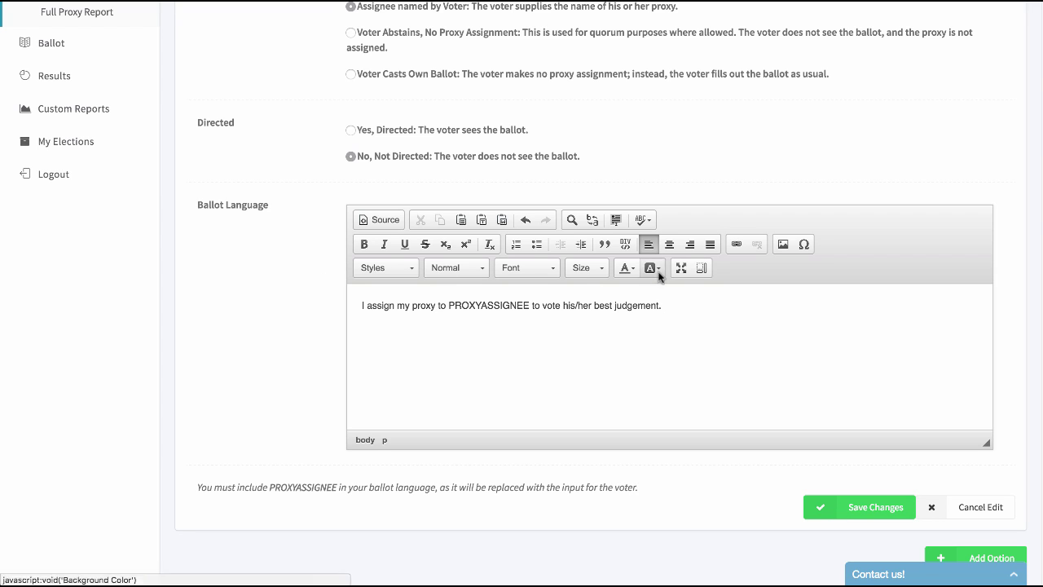
{"action": "key", "text": "BackSpace"}
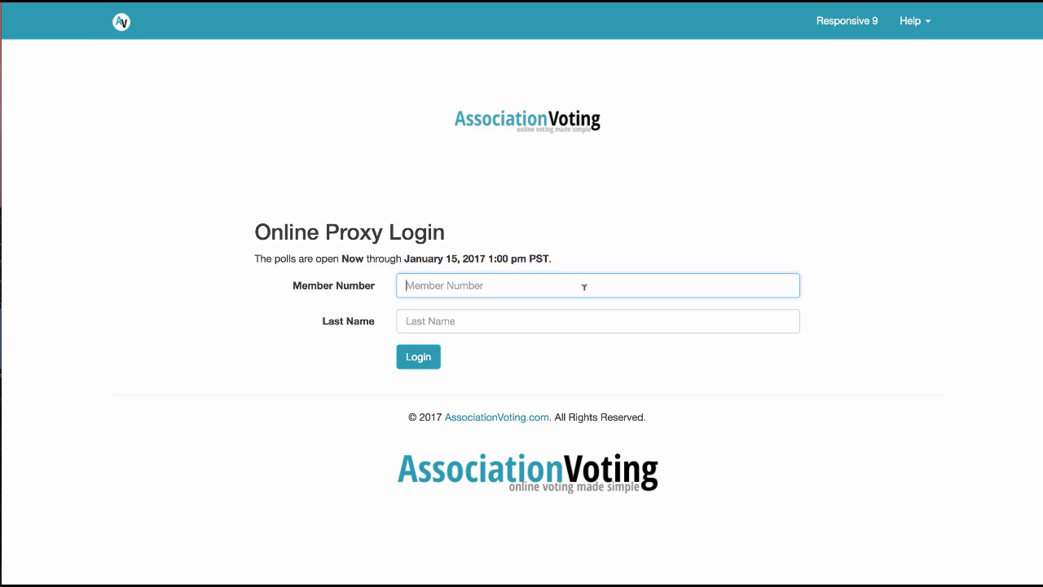
- Log in as the test voter and continue from the welcome page to proxy assignment
{"action": "type", "text": "123"}
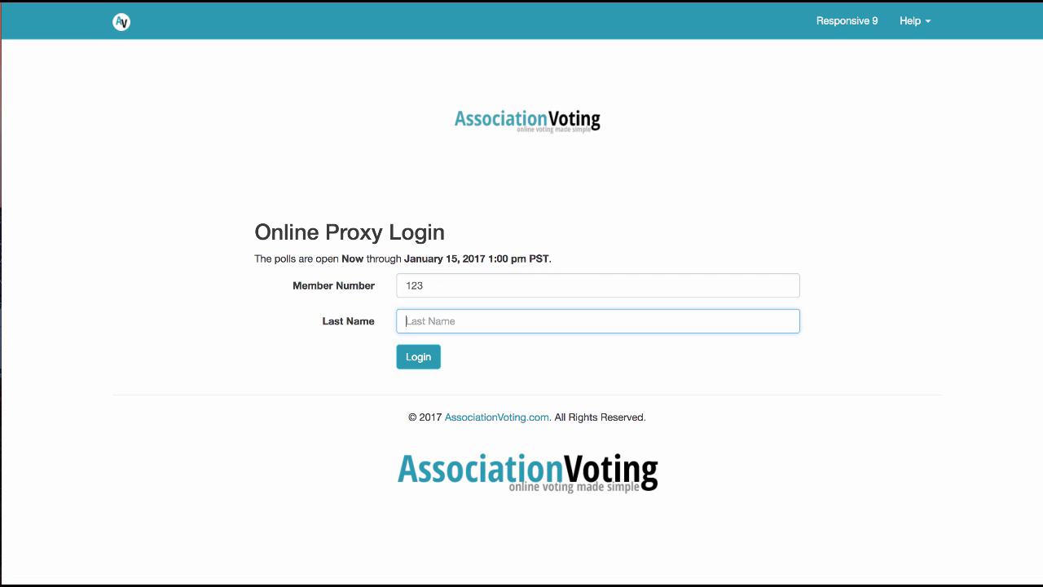
{"action": "type", "text": "Voter 123"}
{"action": "key", "text": "Return"}
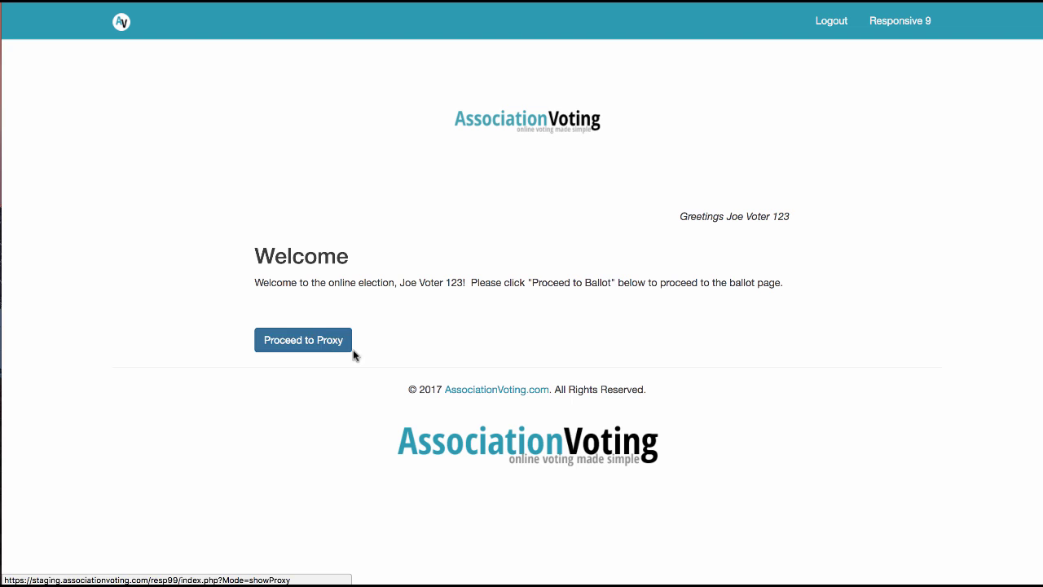
{"action": "left_click", "coordinate": [309, 346]}
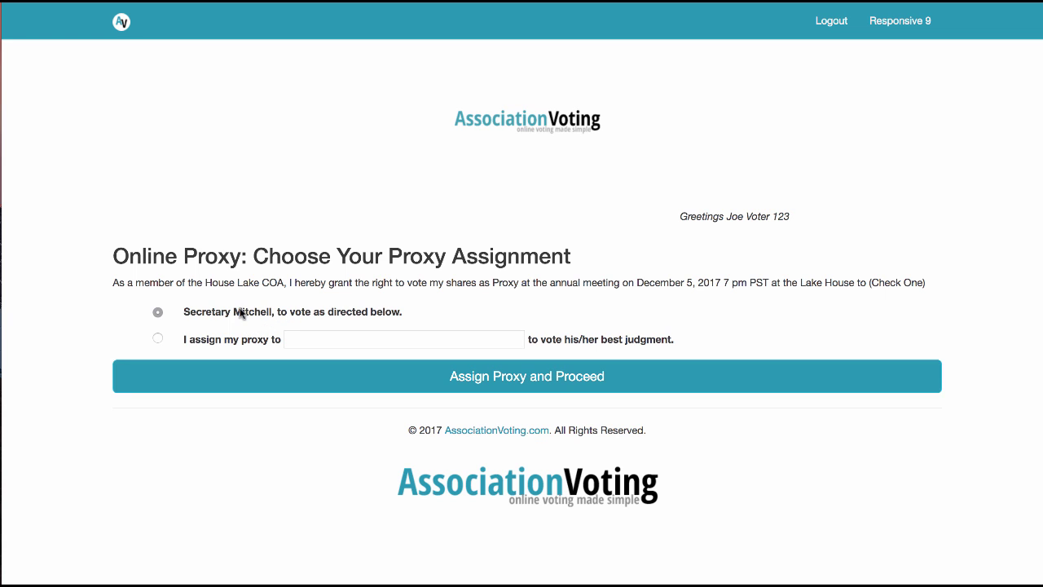
- Assign the proxy to the secretary, vote for the fourth President candidate, and preview
{"action": "left_click", "coordinate": [231, 380]}
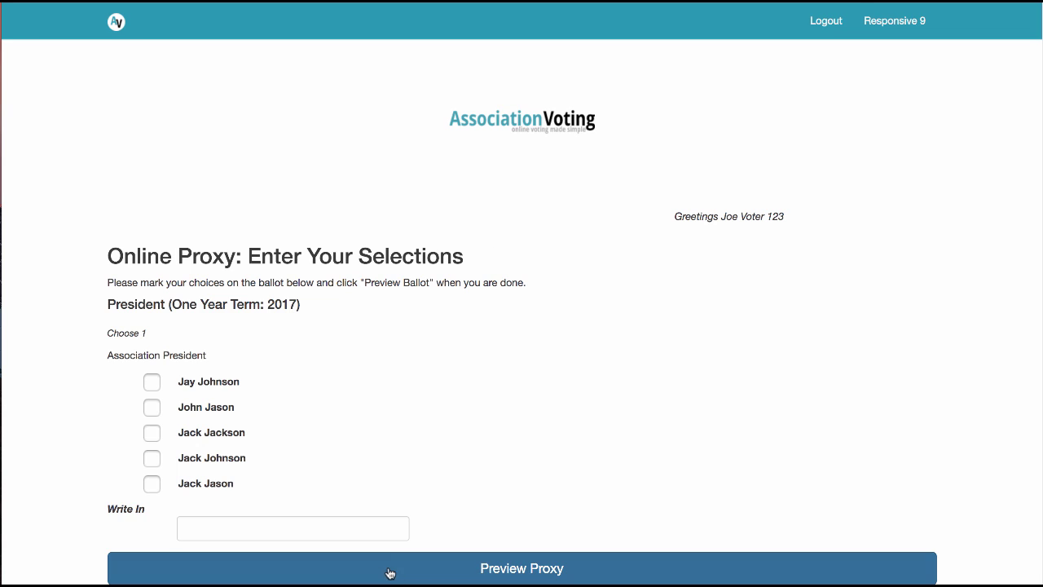
{"action": "left_click", "coordinate": [151, 383]}
{"action": "left_click", "coordinate": [151, 406]}
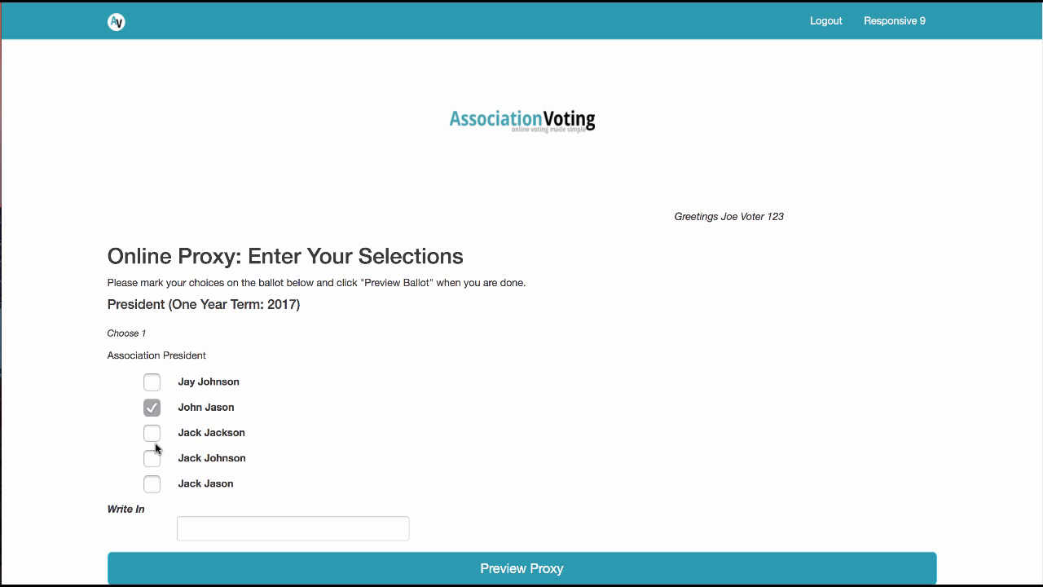
{"action": "scroll", "coordinate": [457, 380], "scroll_direction": "down", "scroll_amount": 3}
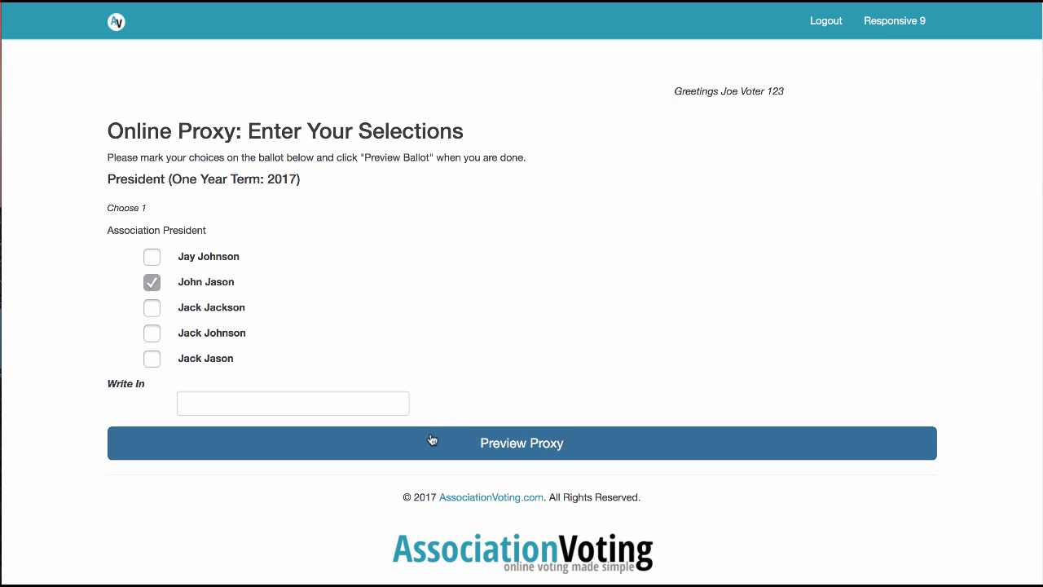
{"action": "left_click", "coordinate": [151, 334]}
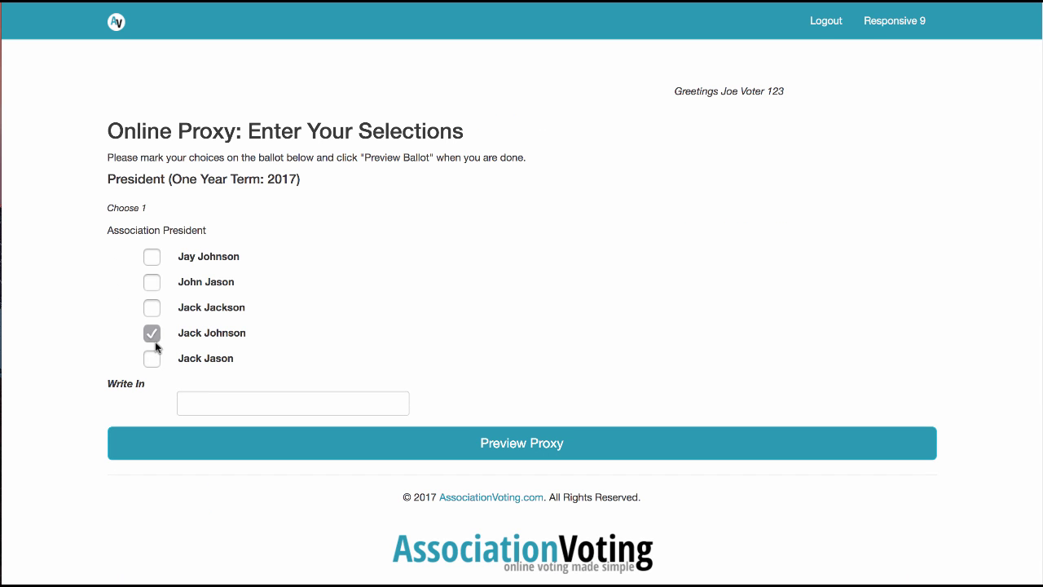
{"action": "left_click", "coordinate": [185, 439]}
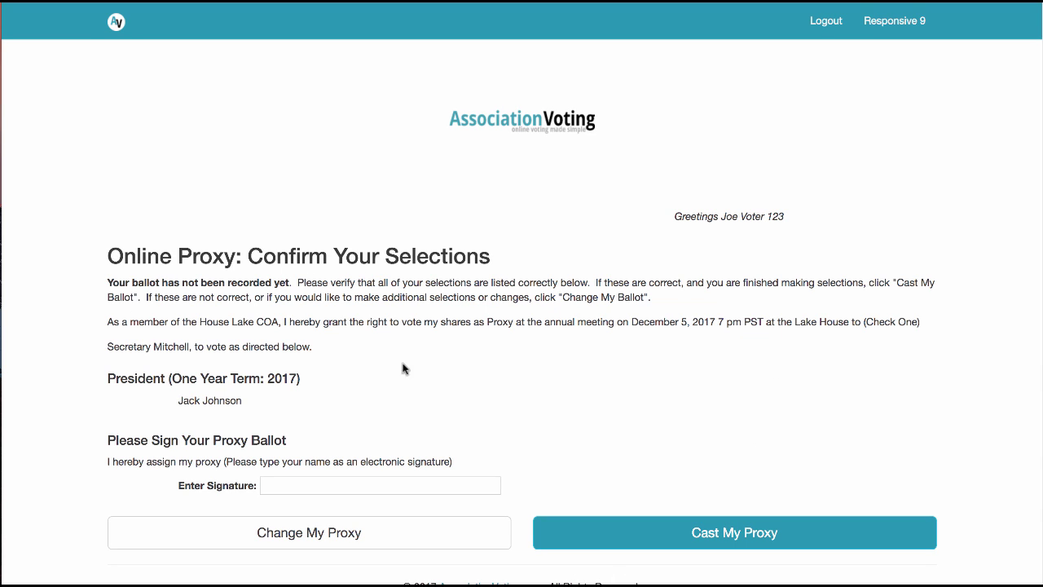
- Review the confirm page's heading, not-recorded notice, proxy statement and President vote summary
{"action": "left_click_drag", "start_coordinate": [108, 255], "coordinate": [497, 258]}
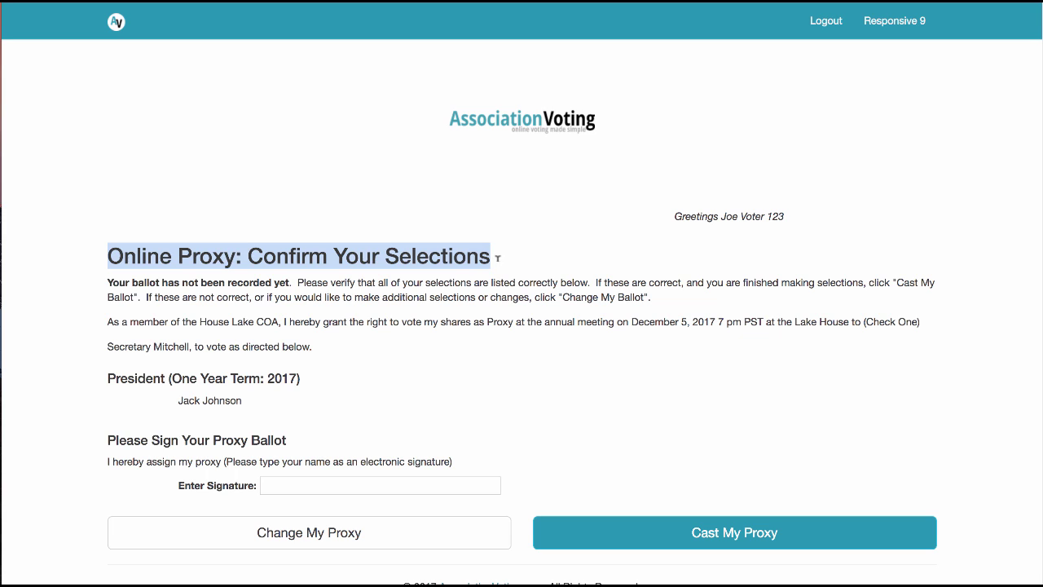
{"action": "left_click", "coordinate": [182, 288]}
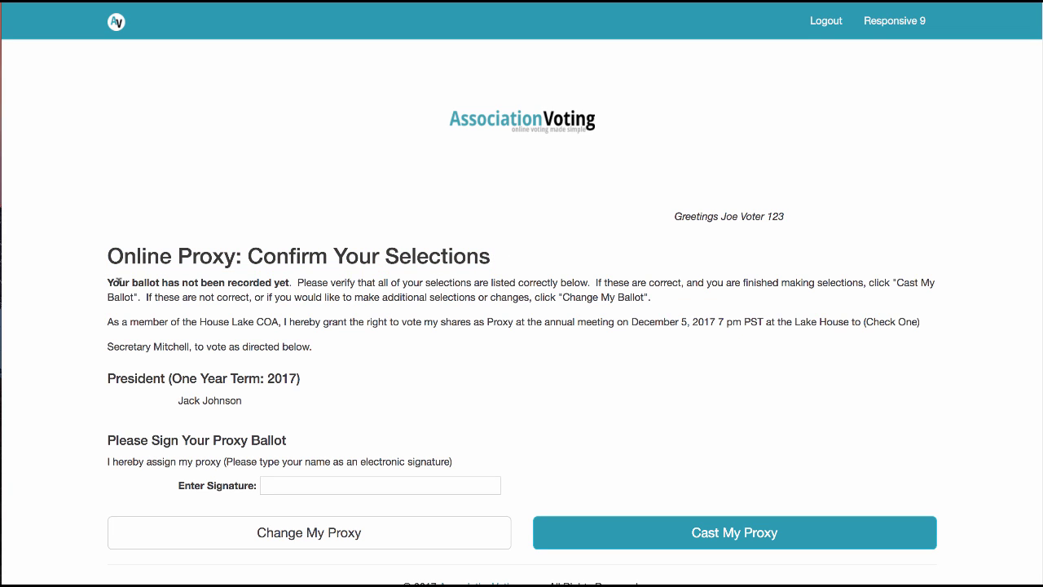
{"action": "left_click_drag", "start_coordinate": [118, 280], "coordinate": [149, 300]}
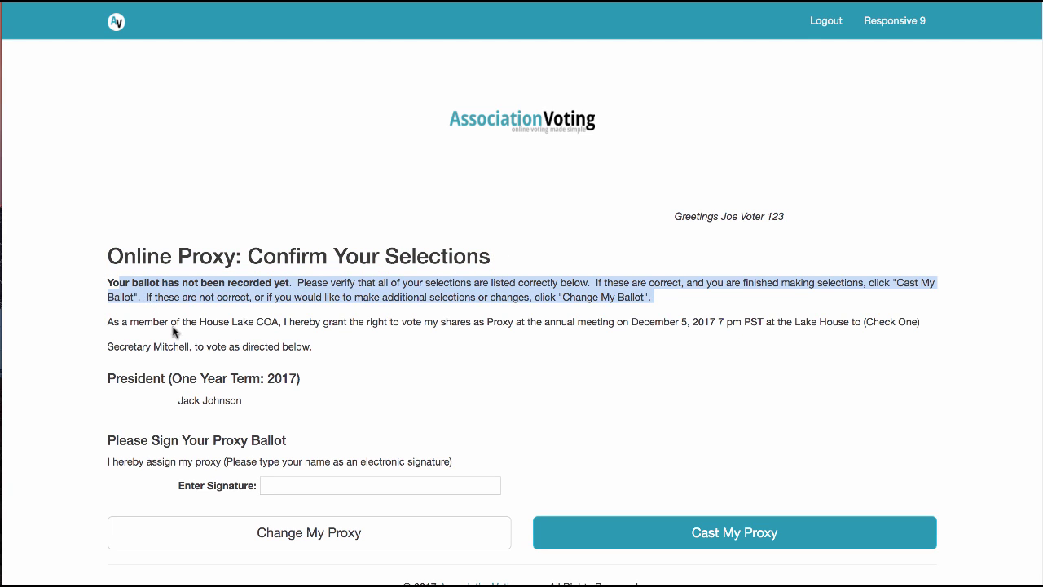
{"action": "left_click", "coordinate": [173, 331]}
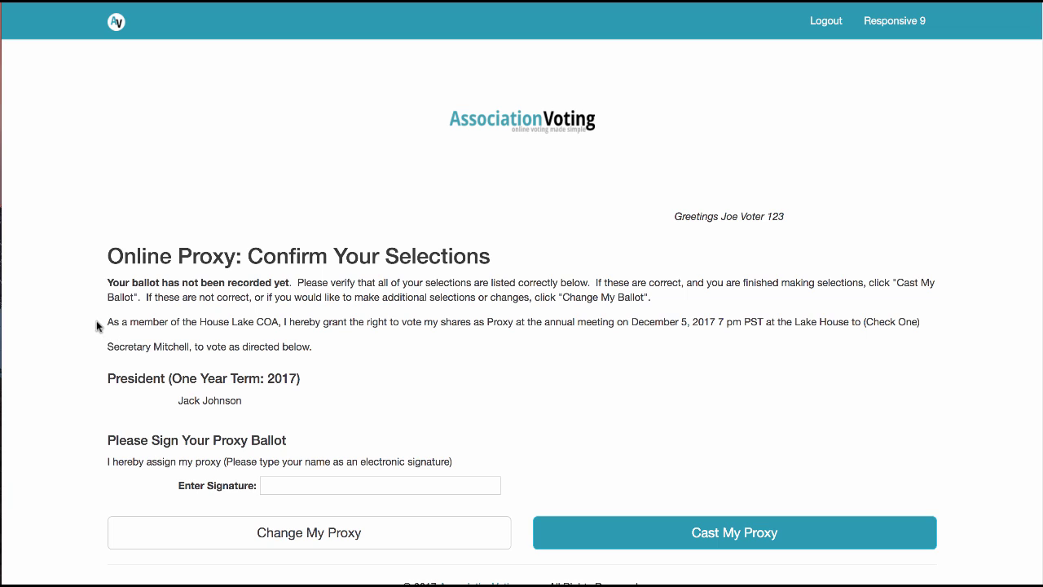
{"action": "left_click_drag", "start_coordinate": [97, 326], "coordinate": [336, 348]}
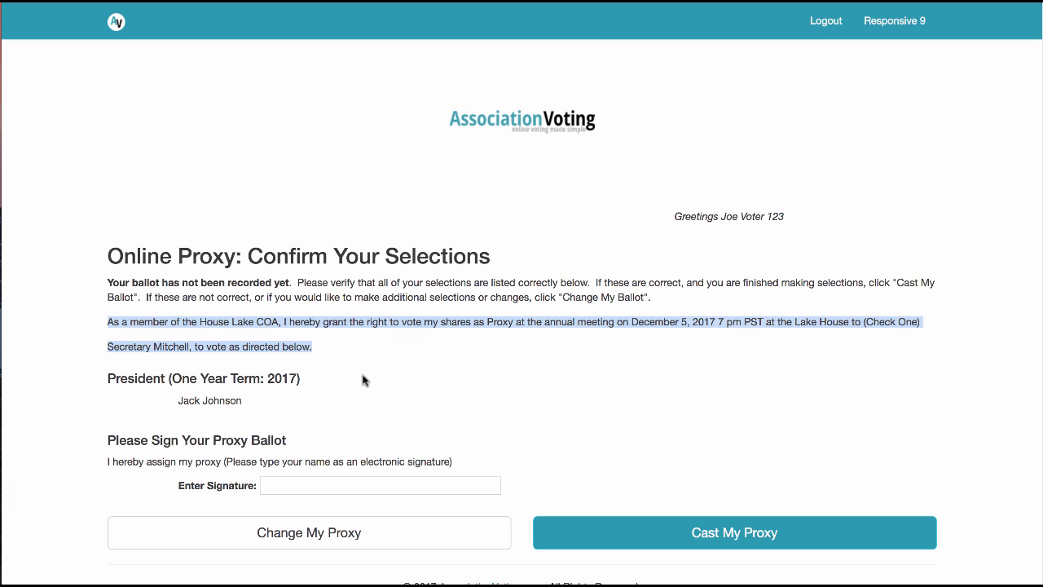
{"action": "left_click", "coordinate": [297, 411]}
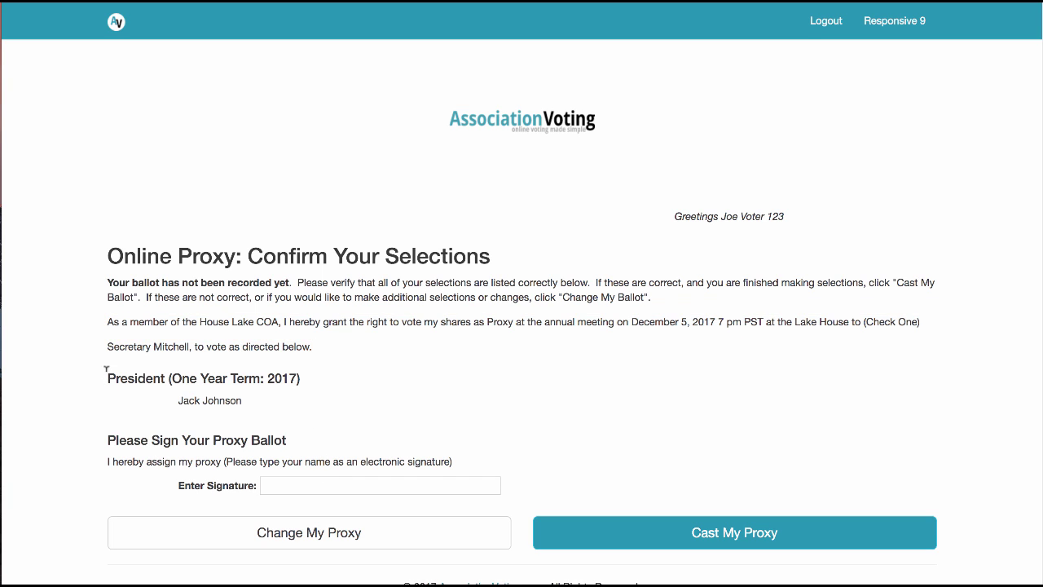
{"action": "left_click_drag", "start_coordinate": [106, 369], "coordinate": [287, 396]}
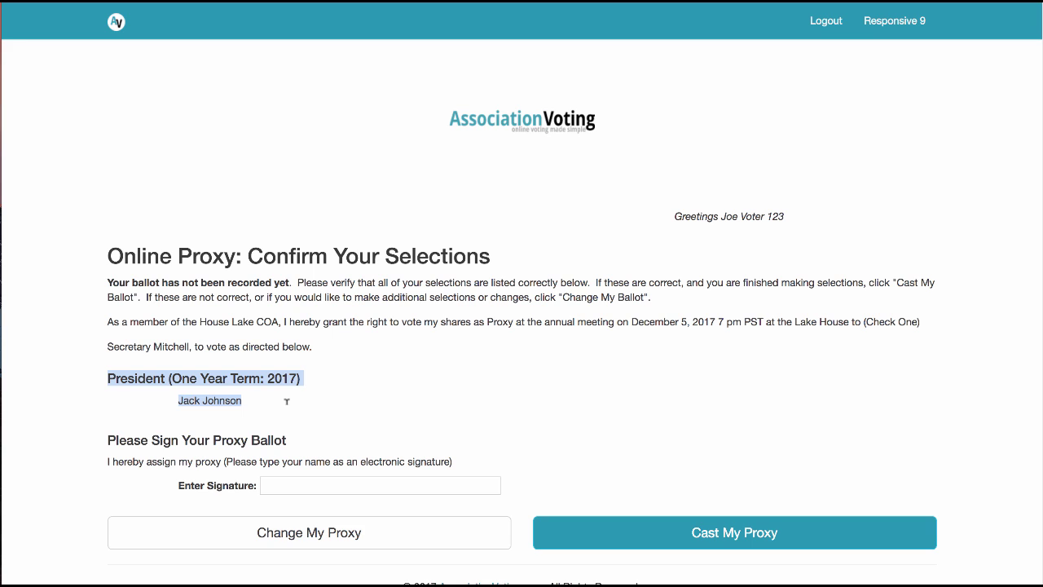
- After the missing-signature alert, sign with the voter's name and cast the proxy
{"action": "left_click", "coordinate": [277, 486]}
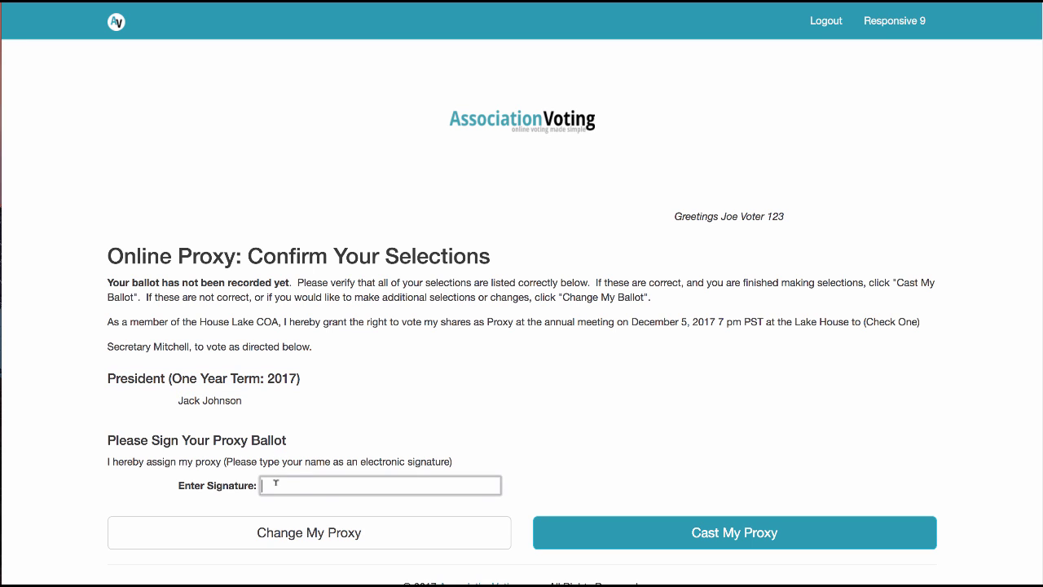
{"action": "left_click", "coordinate": [699, 534]}
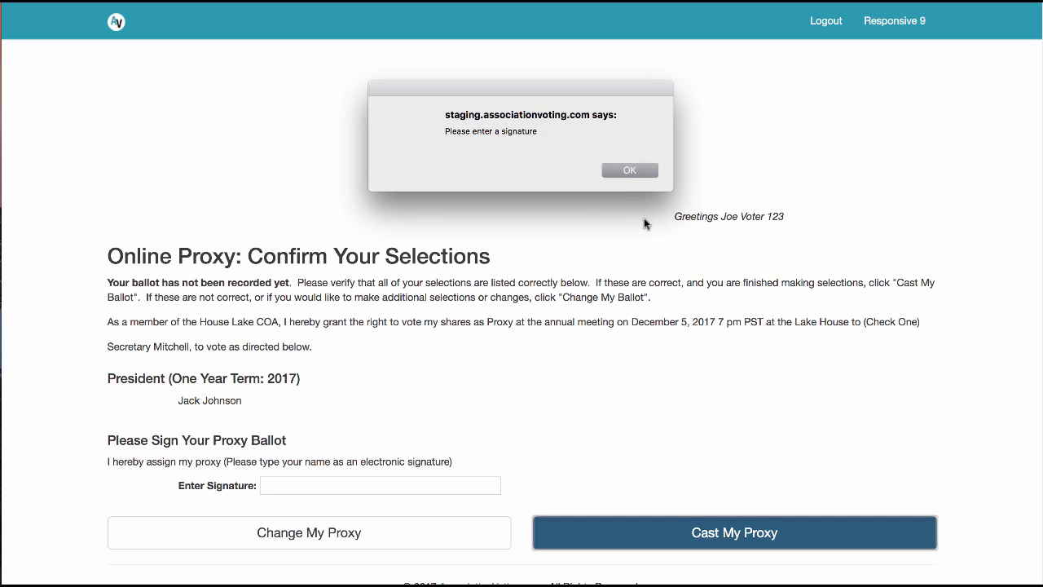
{"action": "left_click", "coordinate": [626, 167]}
{"action": "left_click", "coordinate": [397, 497]}
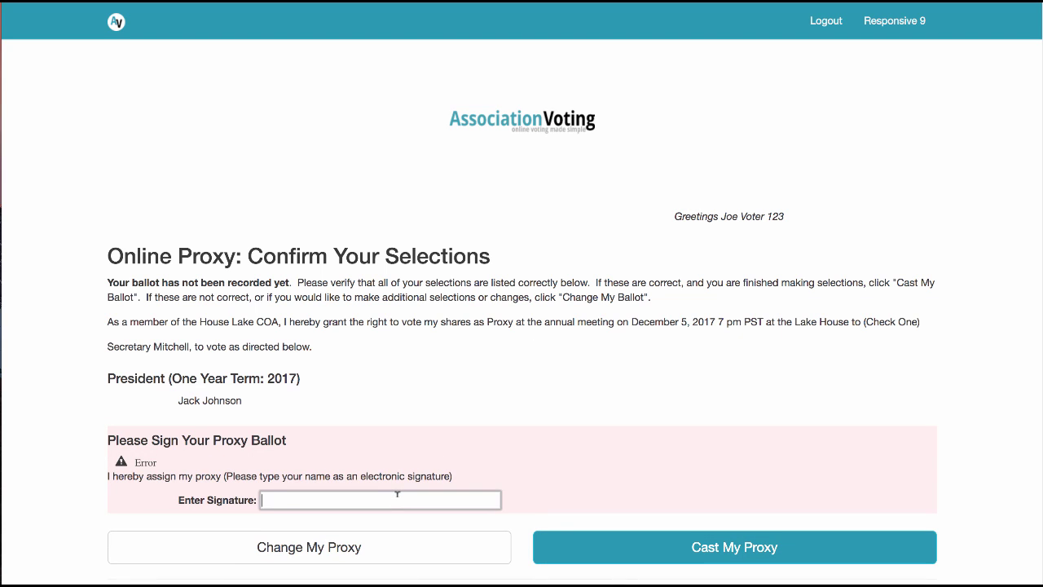
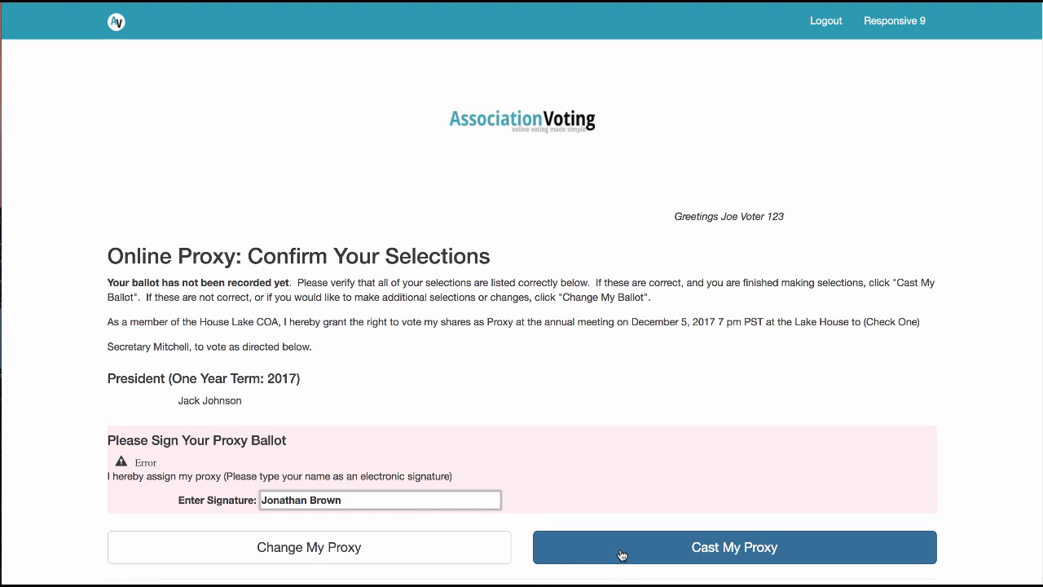
{"action": "left_click", "coordinate": [618, 547]}
- Confirm the cast, review the President vote on the receipt, and return to proxy login
{"action": "left_click", "coordinate": [641, 175]}
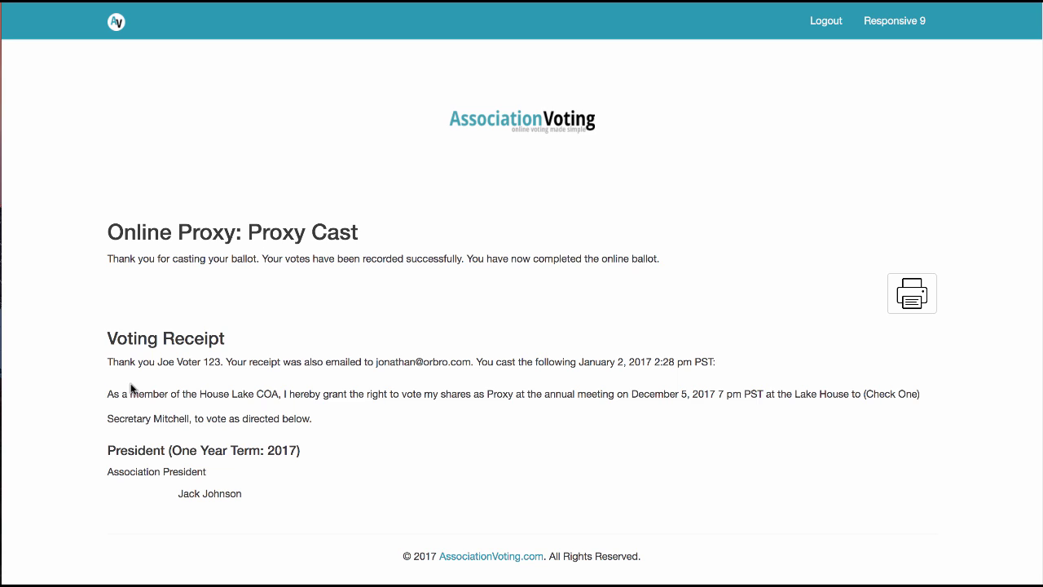
{"action": "triple_click", "coordinate": [214, 398]}
{"action": "left_click", "coordinate": [358, 440]}
{"action": "left_click_drag", "start_coordinate": [108, 450], "coordinate": [269, 499]}
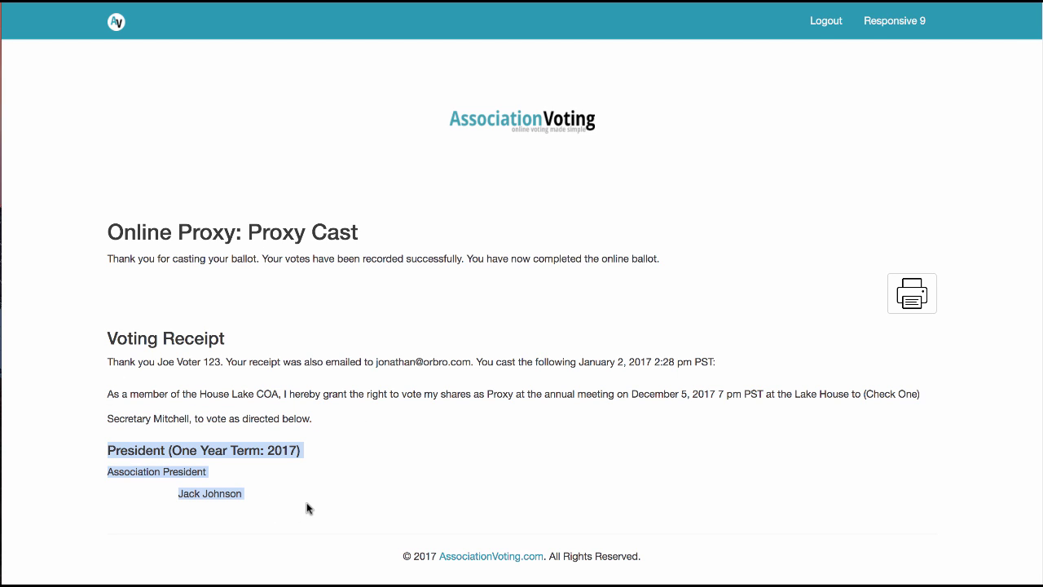
{"action": "left_click", "coordinate": [356, 465]}
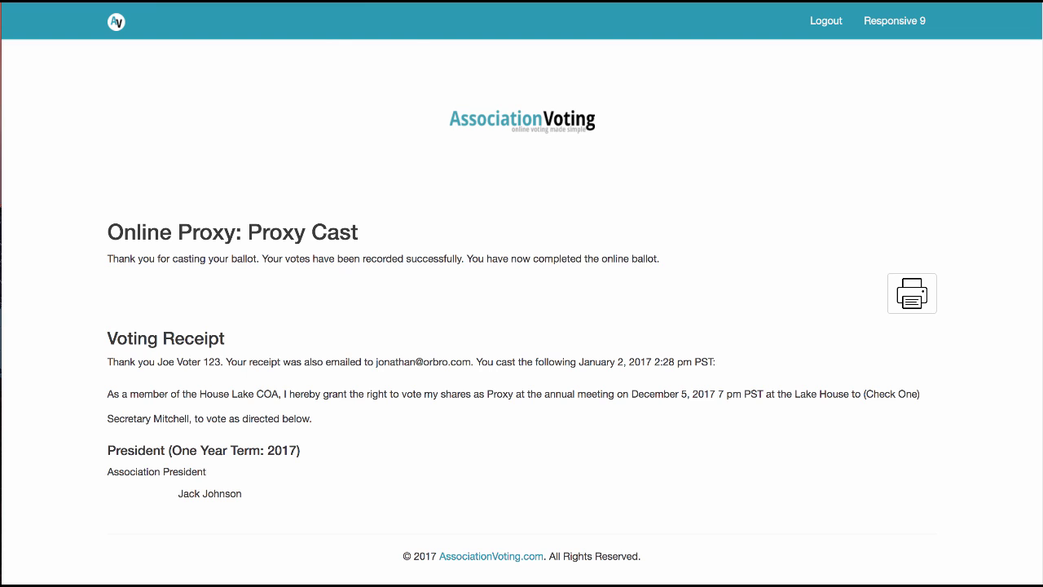
{"action": "left_click", "coordinate": [354, 89]}
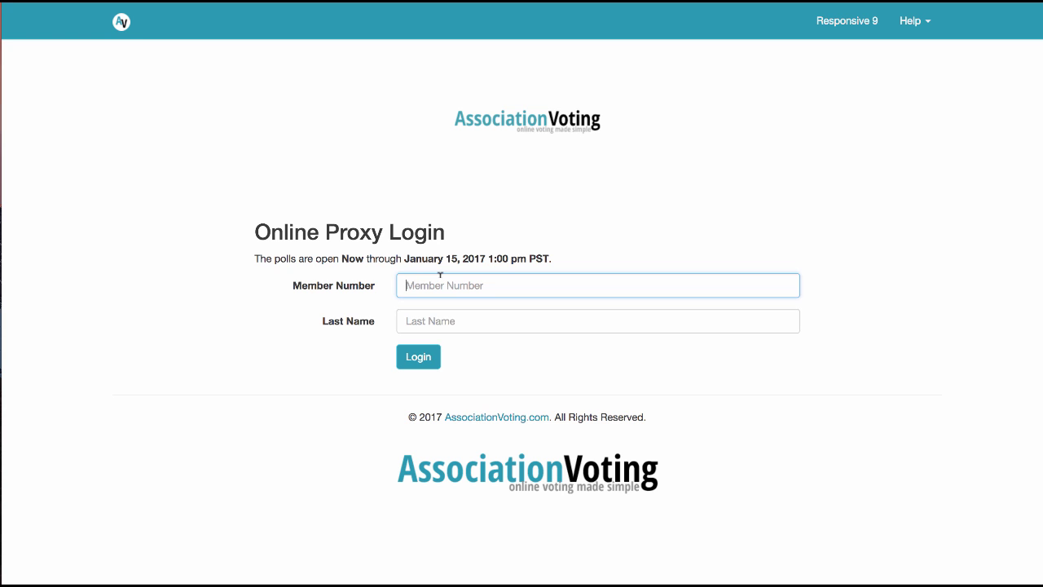
- Log in as the second voter and assign the proxy to a named person
{"action": "type", "text": "66"}
{"action": "type", "text": "Brown"}
{"action": "key", "text": "Return"}
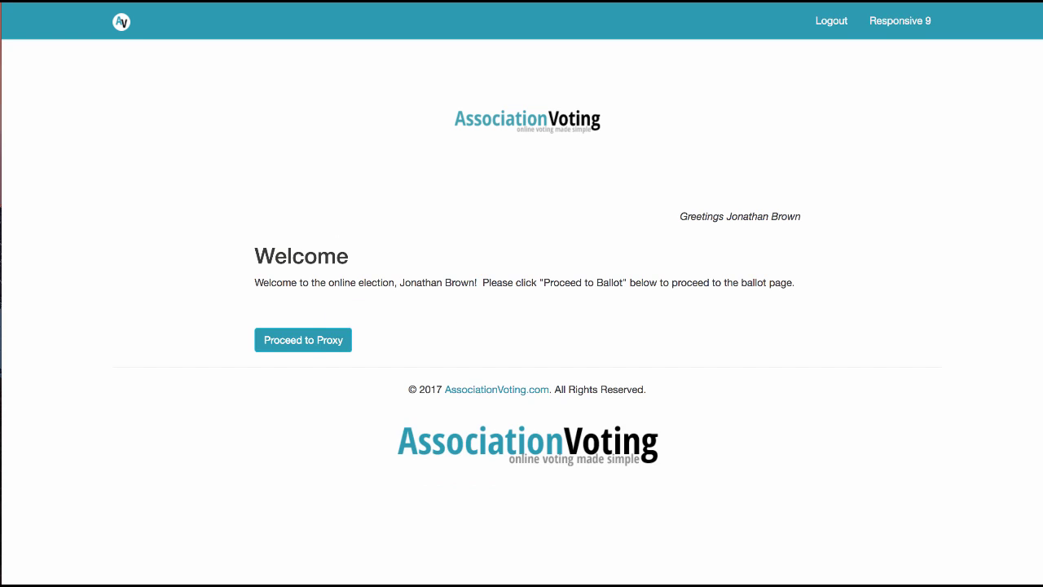
{"action": "left_click", "coordinate": [300, 341]}
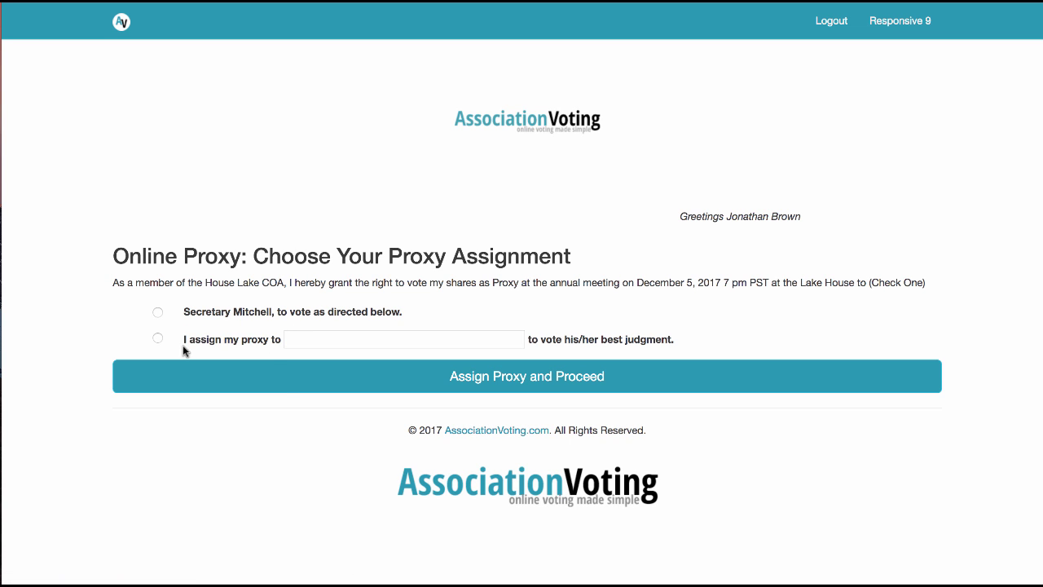
{"action": "left_click", "coordinate": [203, 339]}
{"action": "left_click", "coordinate": [305, 338]}
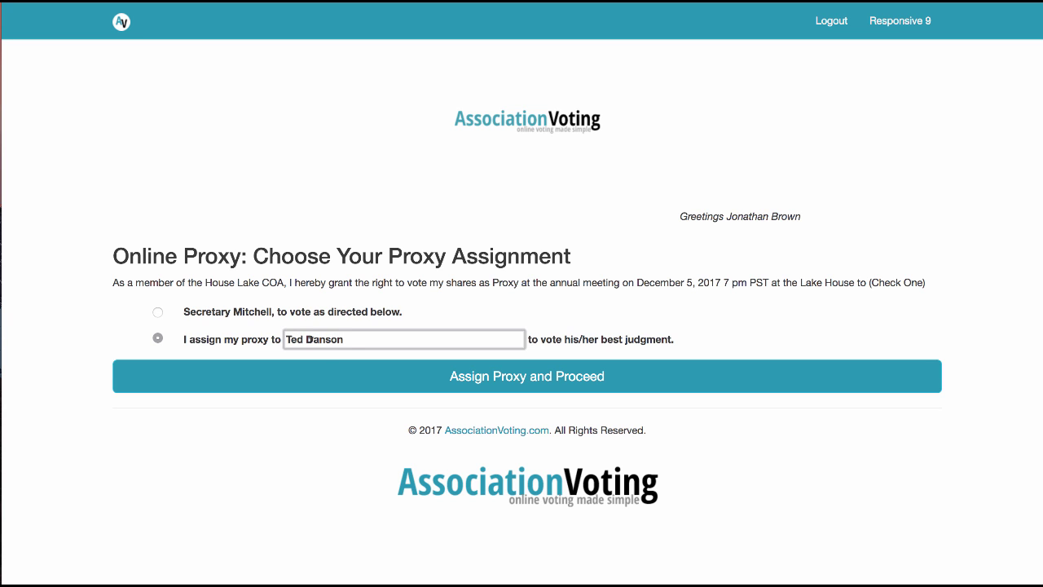
{"action": "left_click", "coordinate": [320, 383]}
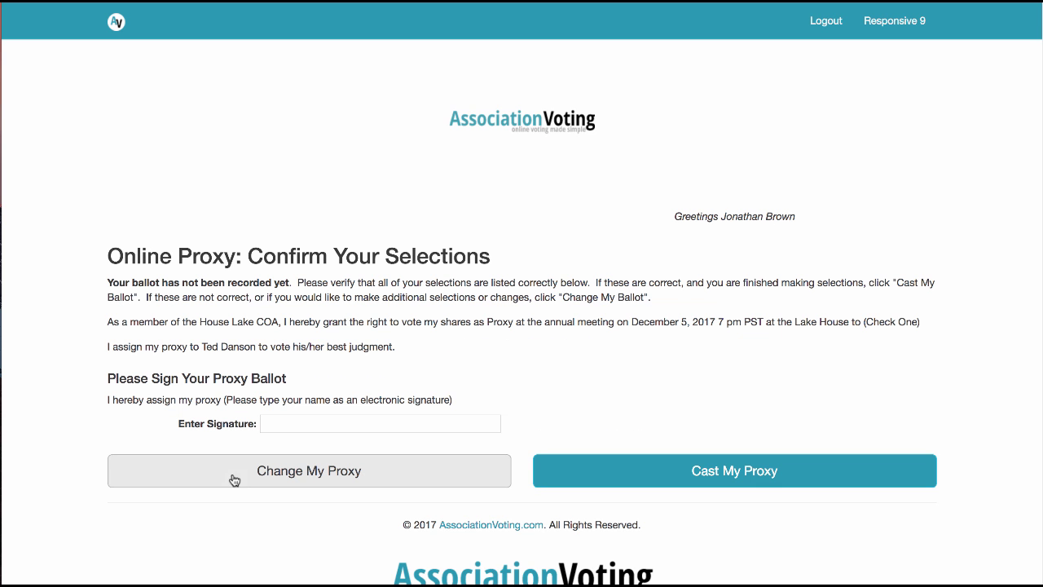
- Switch to the secretary-directed proxy, mark the first President candidate, and preview
{"action": "left_click", "coordinate": [322, 482]}
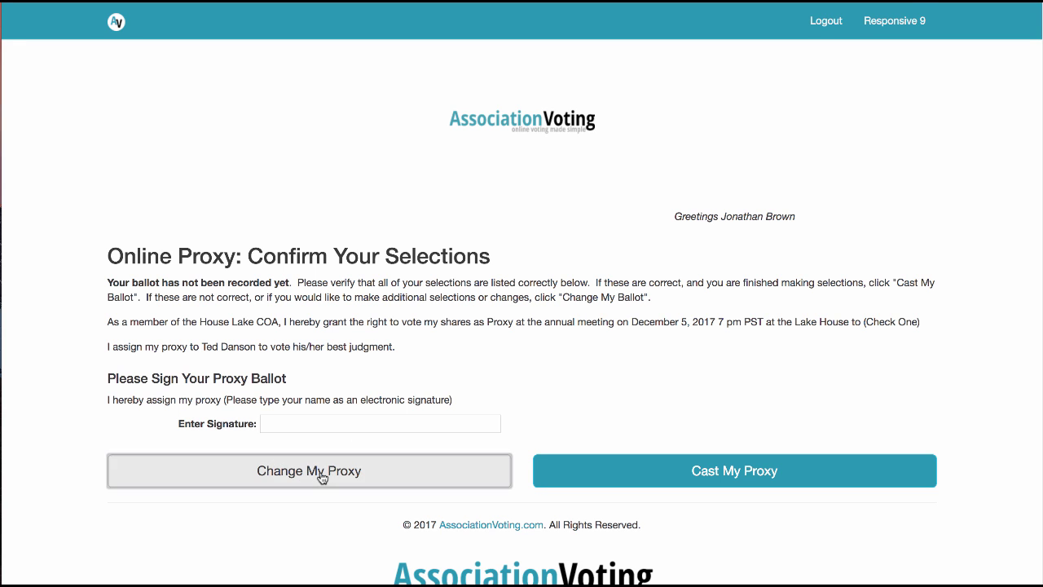
{"action": "left_click", "coordinate": [157, 314]}
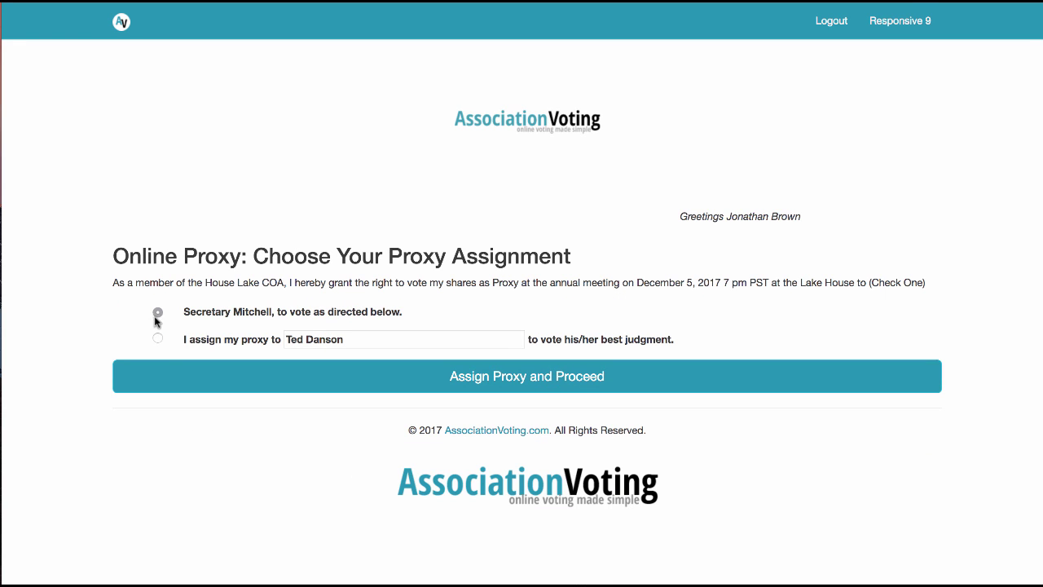
{"action": "left_click", "coordinate": [207, 382]}
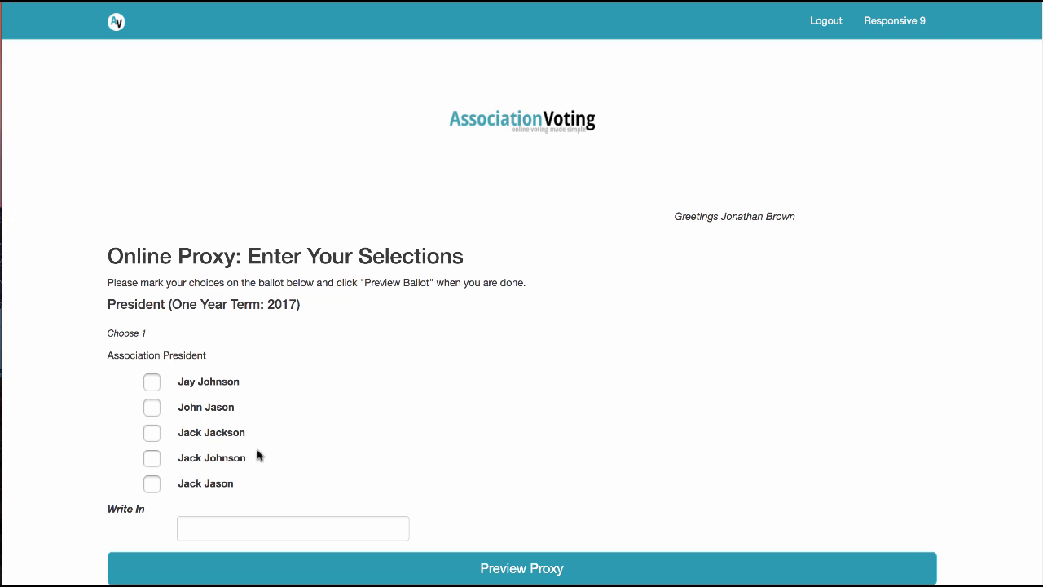
{"action": "left_click", "coordinate": [153, 380]}
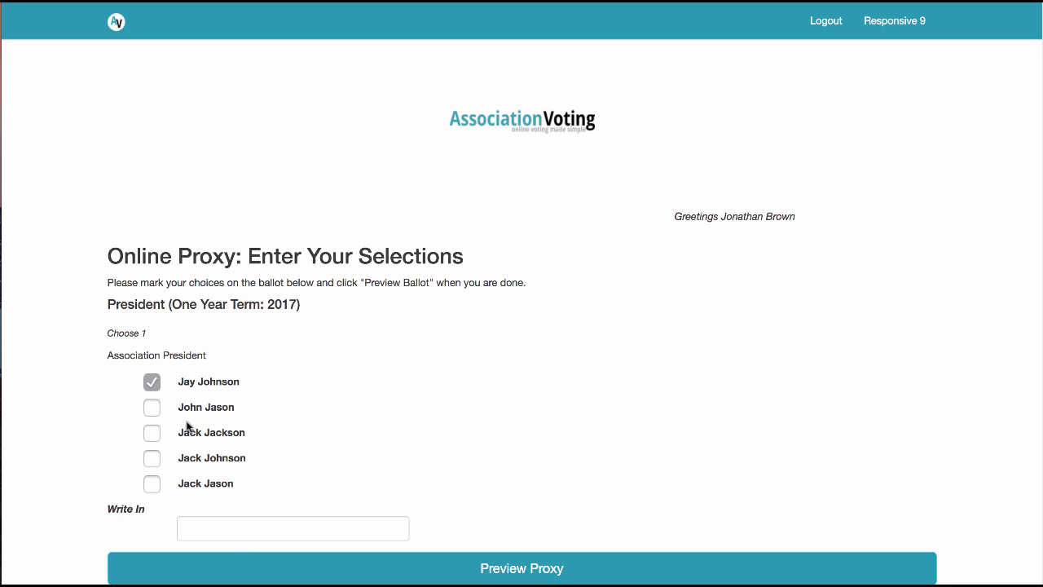
{"action": "left_click", "coordinate": [235, 561]}
- Change back to a voter-named proxy, entering the holder's name, and proceed to confirmation
{"action": "left_click", "coordinate": [252, 530]}
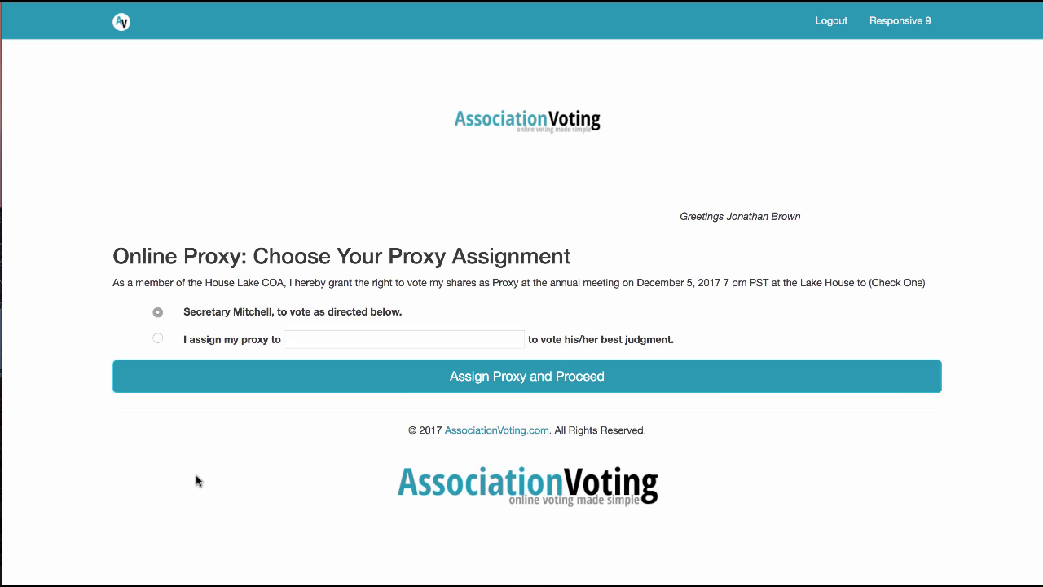
{"action": "left_click", "coordinate": [154, 340]}
{"action": "left_click", "coordinate": [313, 334]}
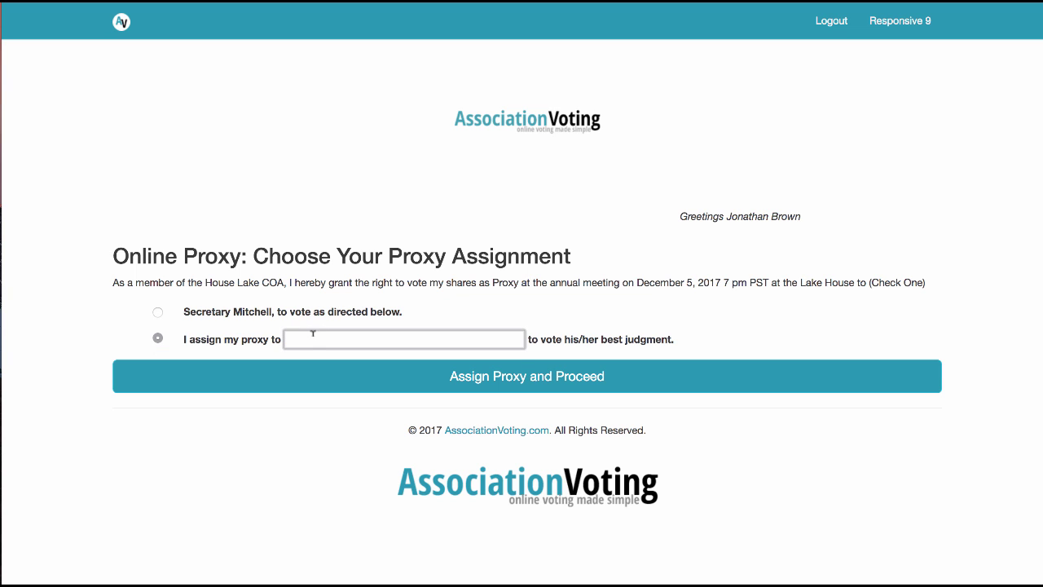
{"action": "type", "text": "Ted Danson"}
{"action": "key", "text": "Tab"}
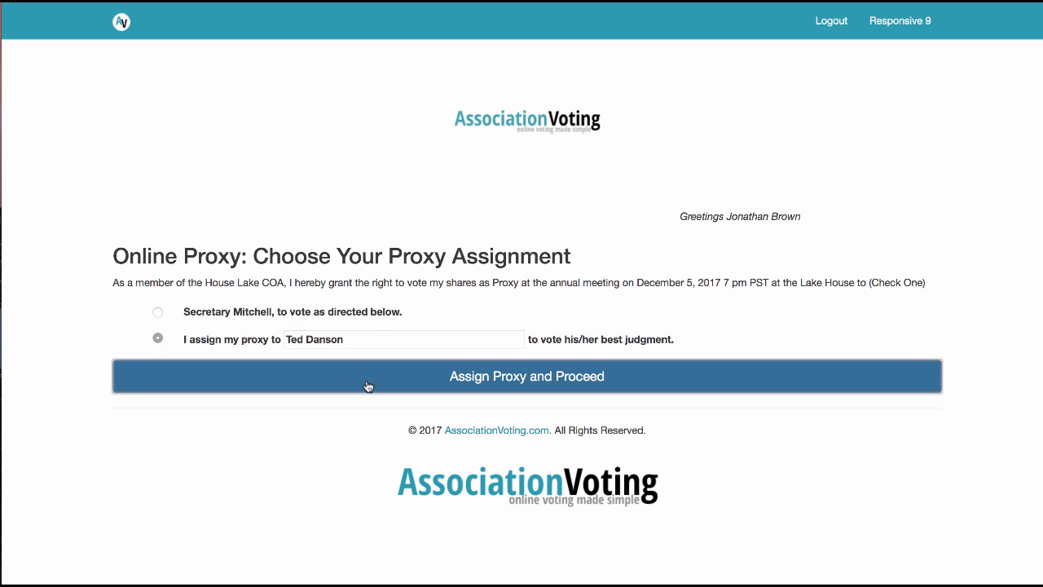
{"action": "left_click", "coordinate": [368, 384]}
- Sign with the voter's name, cast and confirm the general proxy, and review the receipt
{"action": "left_click", "coordinate": [338, 423]}
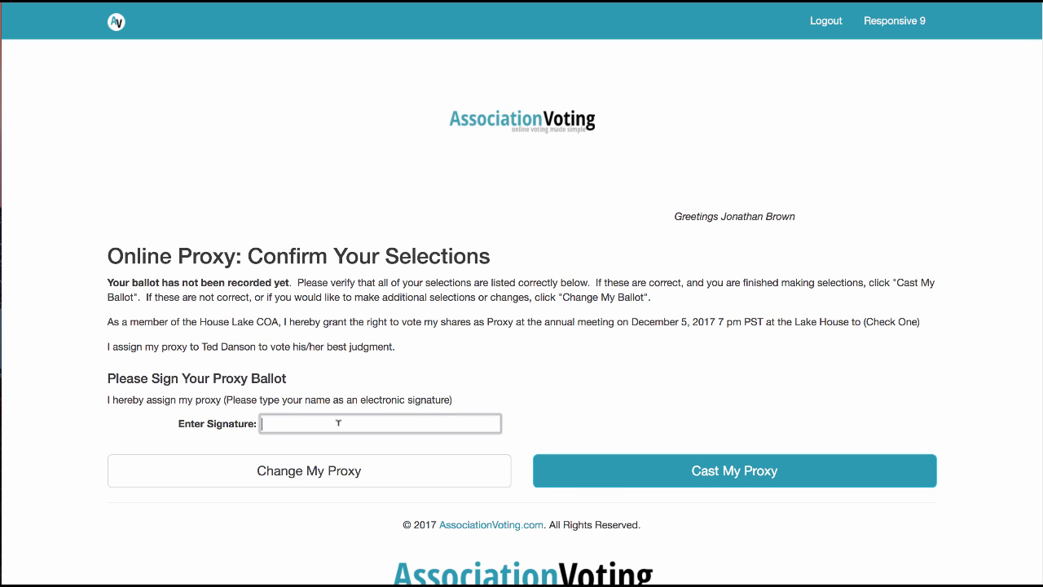
{"action": "left_click", "coordinate": [652, 471]}
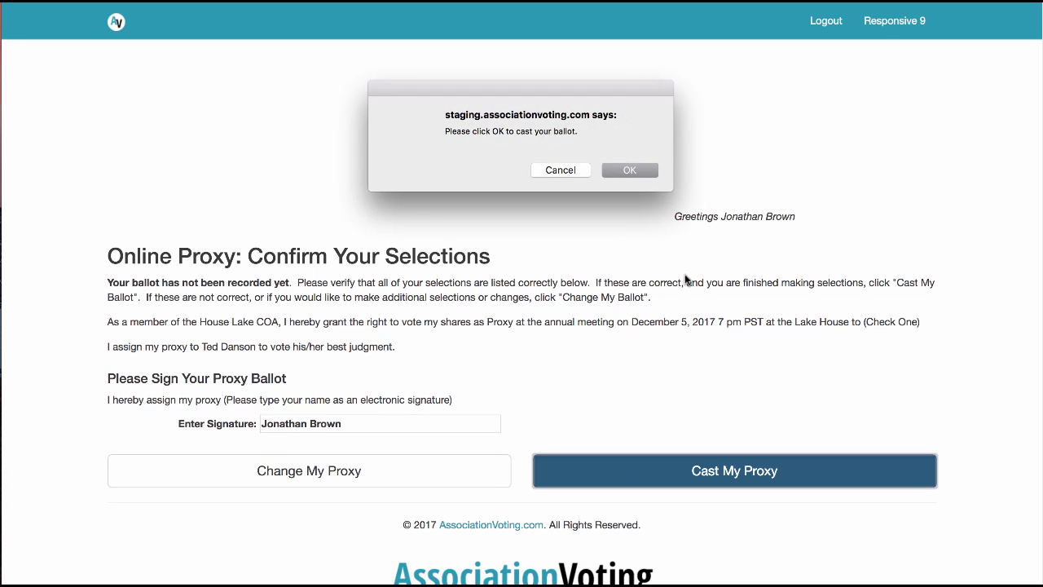
{"action": "left_click", "coordinate": [617, 172]}
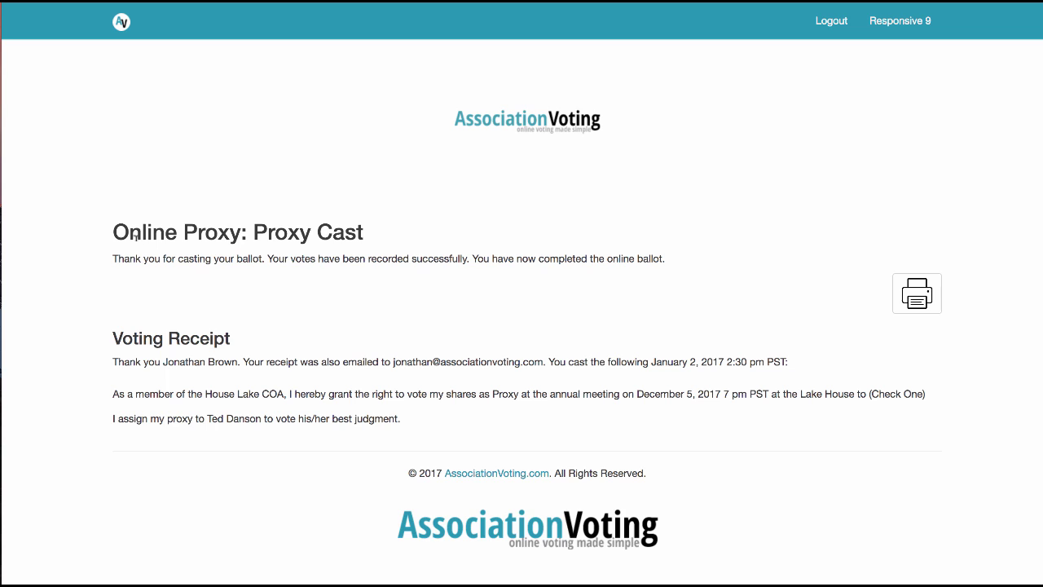
{"action": "left_click_drag", "start_coordinate": [401, 419], "coordinate": [105, 387]}
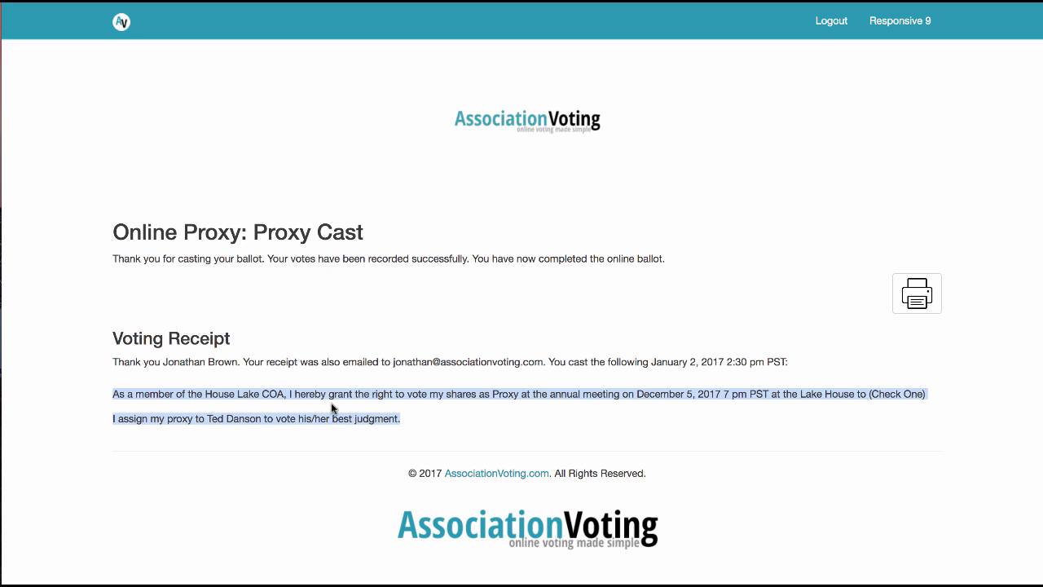
{"action": "left_click", "coordinate": [409, 416]}
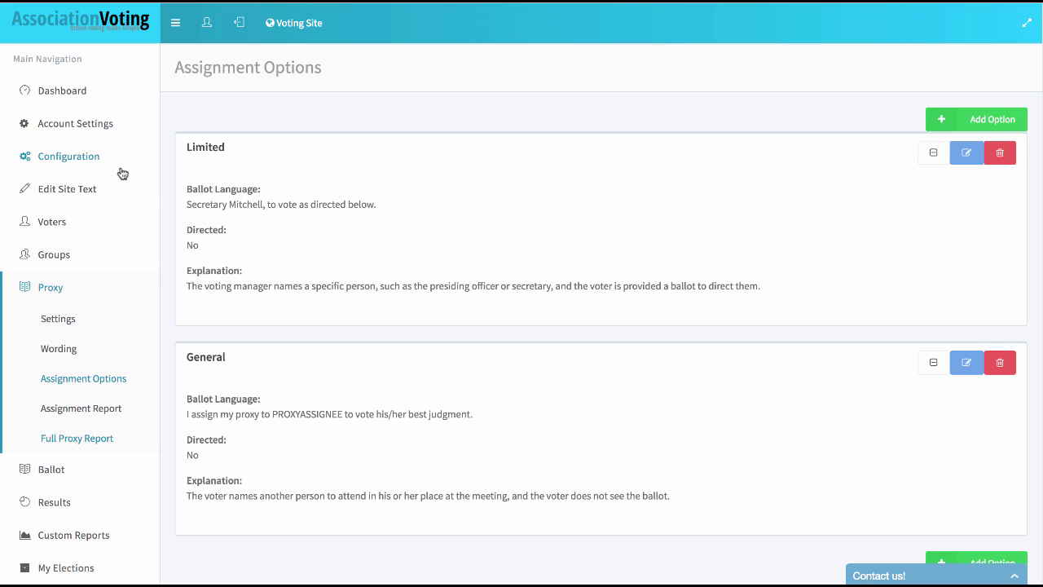
- Check the dashboard's 2 ballots started and cast, then expand the Results and Proxy menus
{"action": "left_click", "coordinate": [62, 99]}
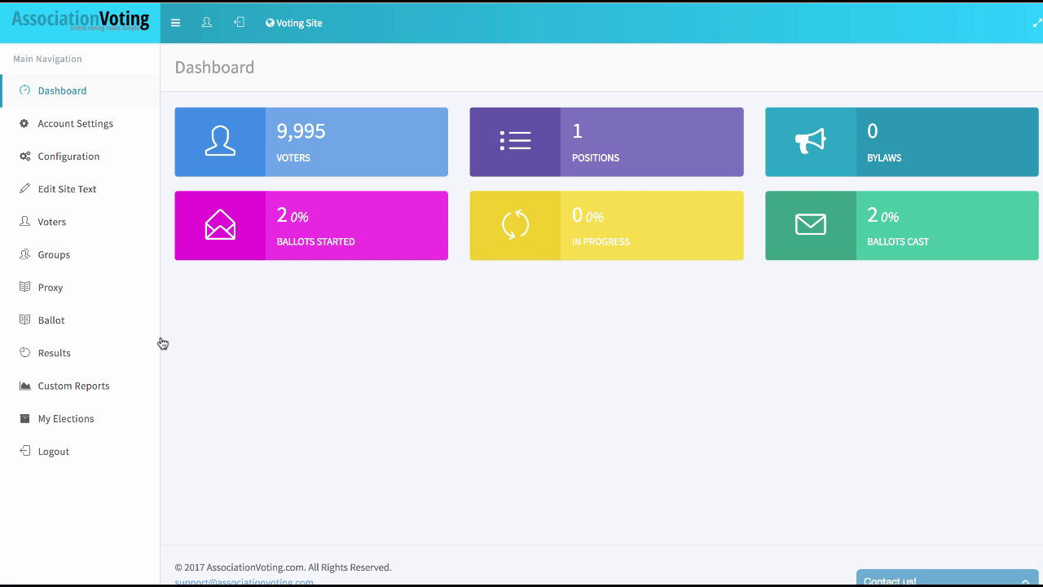
{"action": "left_click", "coordinate": [57, 356]}
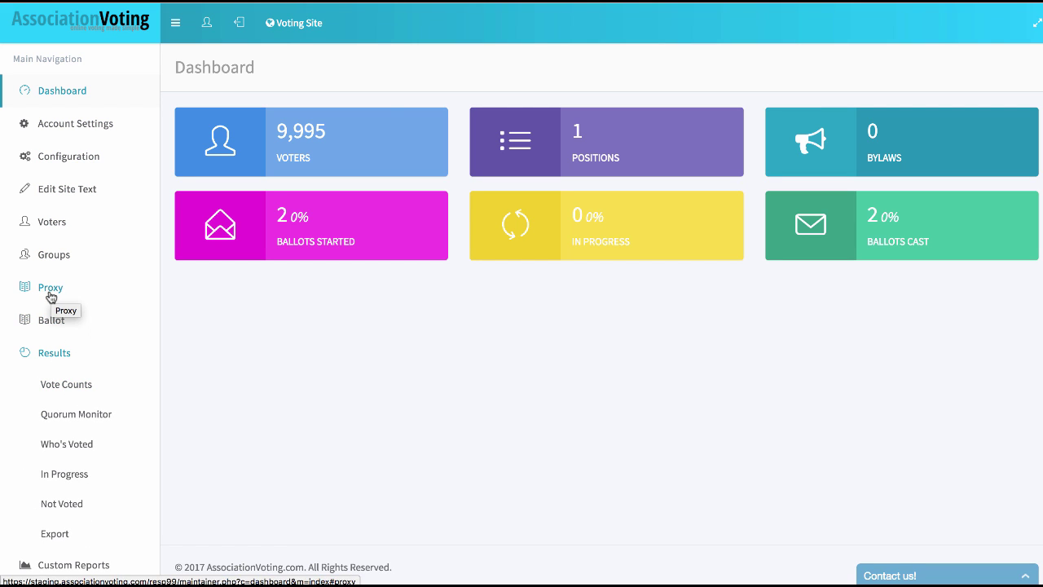
{"action": "left_click", "coordinate": [51, 294]}
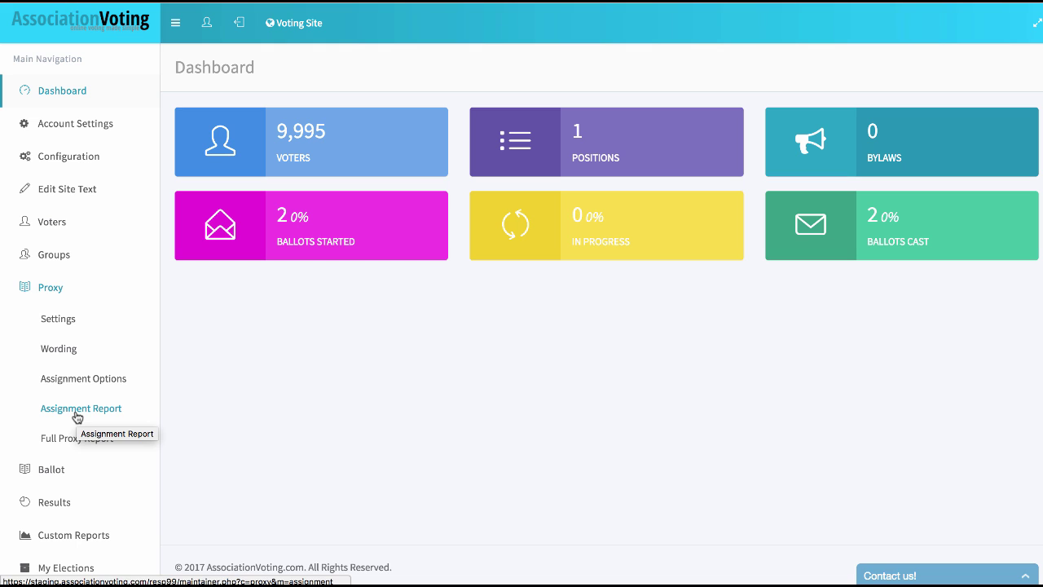
- Review the proxy assignment report listing one Limited and one General proxy, then return to Assignment Options
{"action": "left_click", "coordinate": [88, 418]}
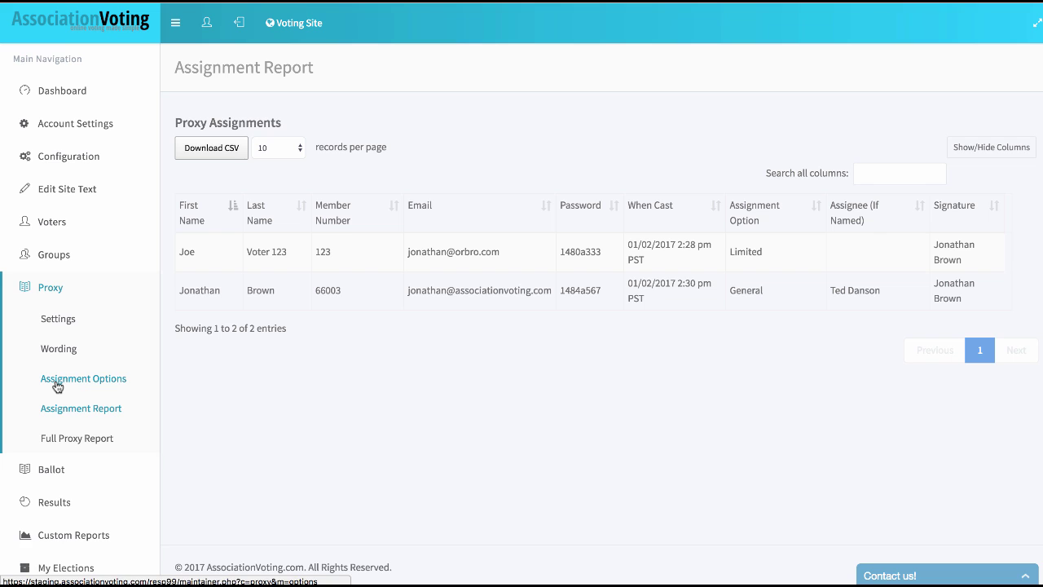
{"action": "left_click", "coordinate": [57, 385]}
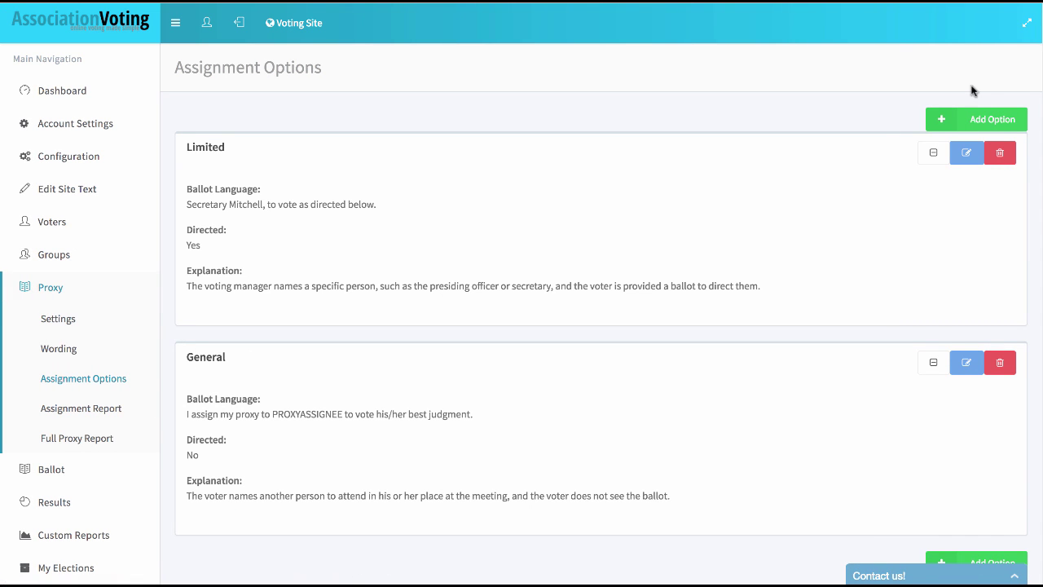
- Add a Limited 1 assignment option and download the Full Proxy Report as an xlsx for Excel
{"action": "left_click", "coordinate": [981, 119]}
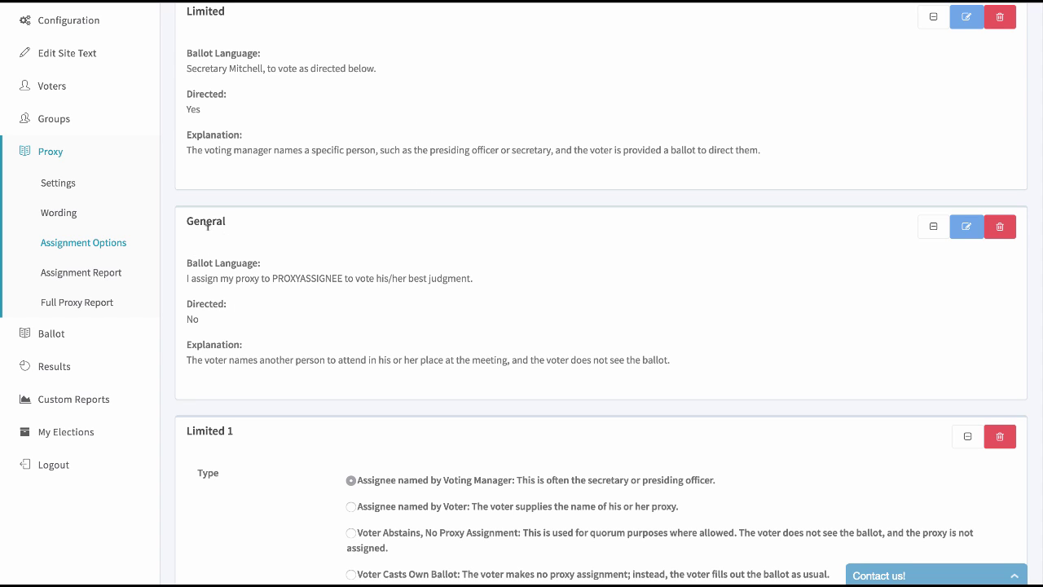
{"action": "left_click", "coordinate": [96, 275]}
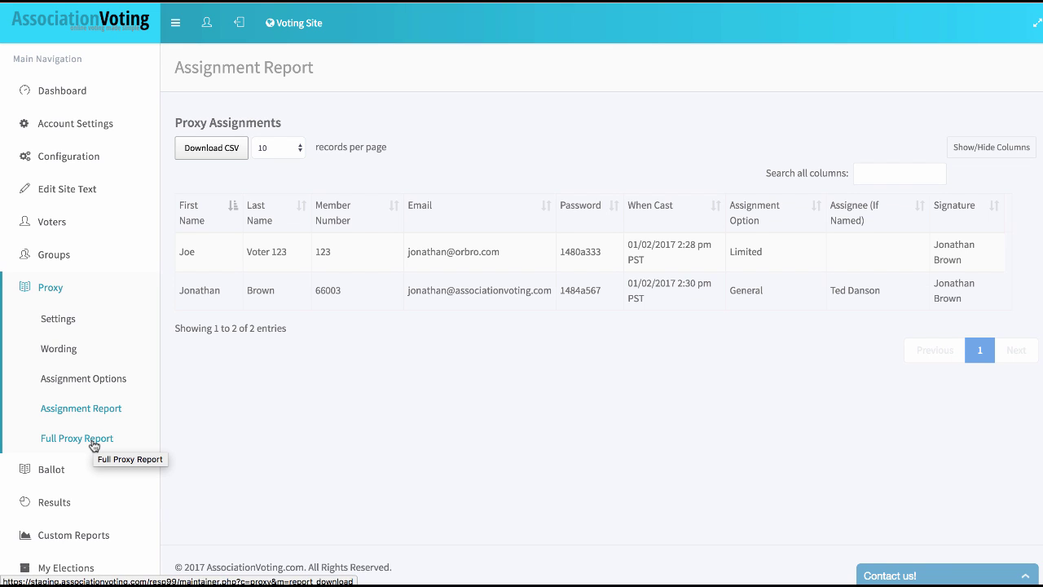
{"action": "left_click", "coordinate": [92, 444]}
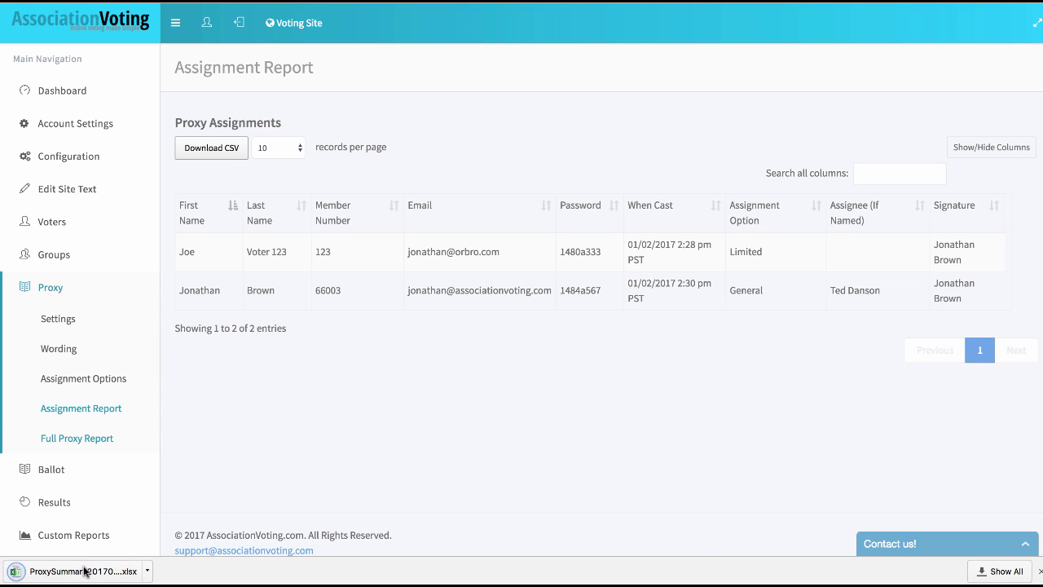
{"action": "left_click", "coordinate": [85, 571]}
- Delete row 8 holding the General proxy from the ProxySummary sheet
{"action": "left_click_drag", "start_coordinate": [627, 34], "coordinate": [671, 46]}
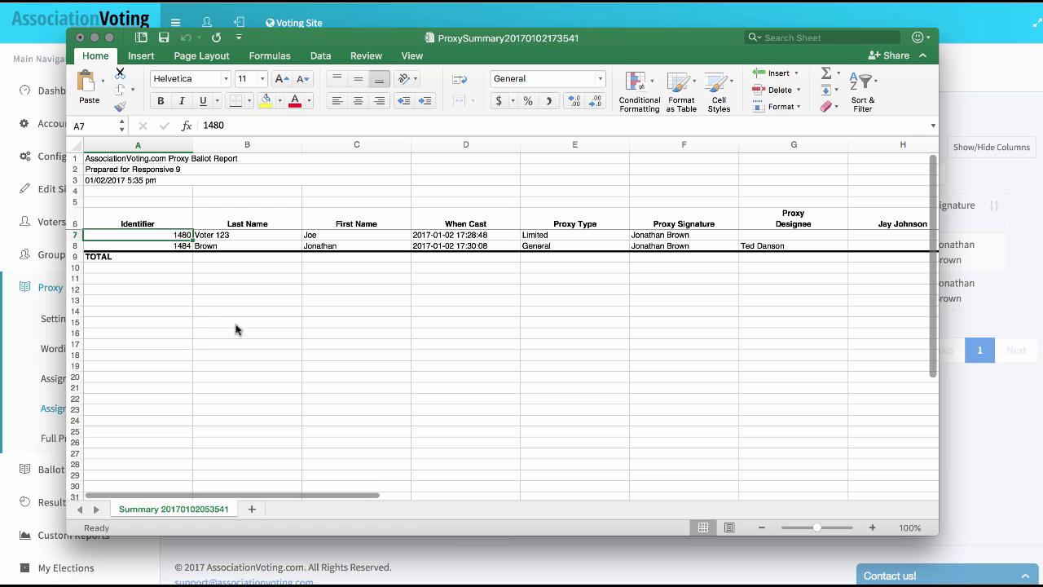
{"action": "left_click_drag", "start_coordinate": [247, 498], "coordinate": [540, 518]}
{"action": "scroll", "coordinate": [541, 517], "scroll_direction": "left", "scroll_amount": 1}
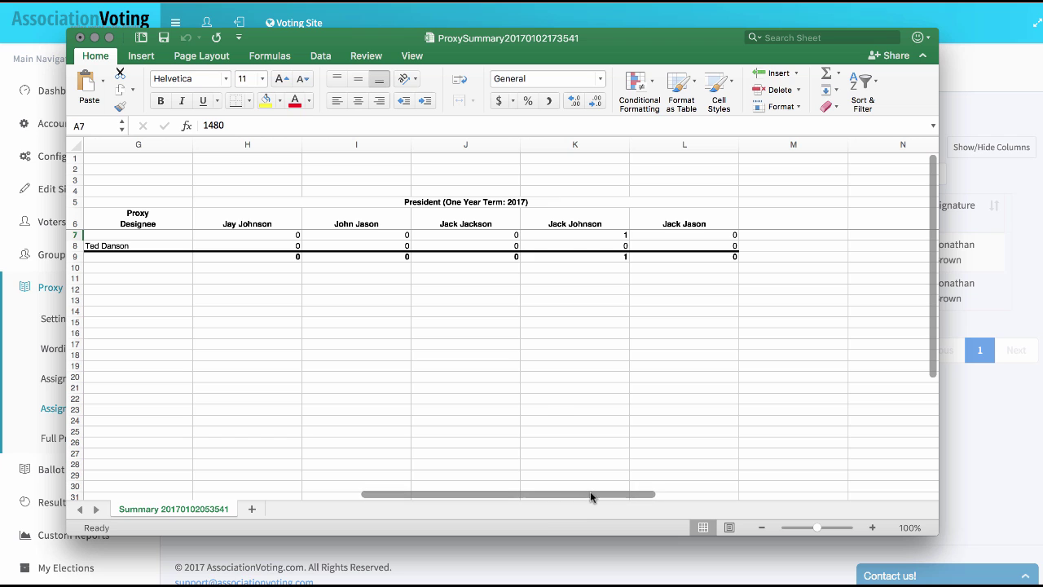
{"action": "left_click_drag", "start_coordinate": [594, 494], "coordinate": [289, 410]}
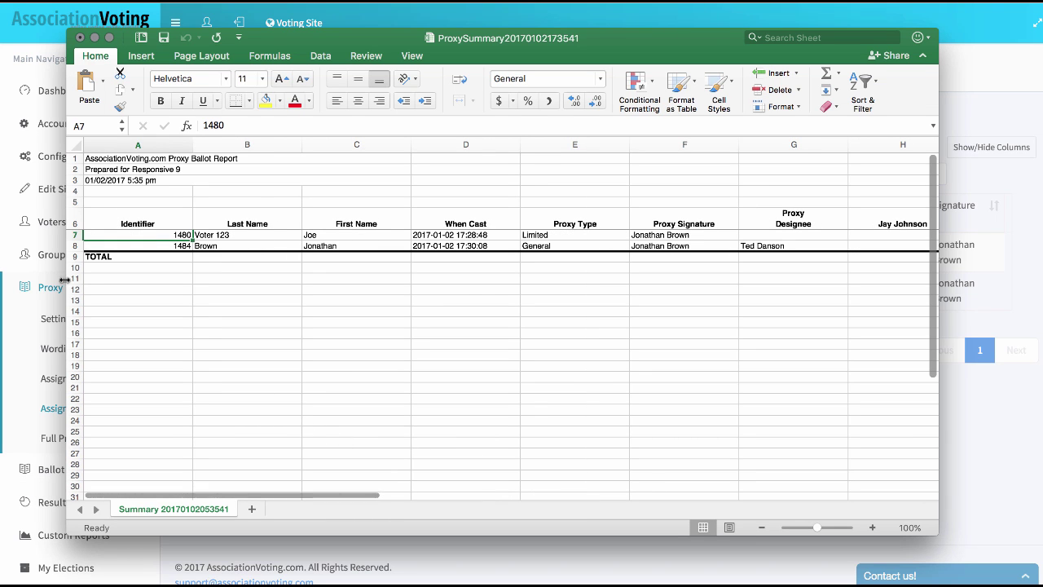
{"action": "left_click", "coordinate": [75, 245]}
{"action": "right_click", "coordinate": [75, 245]}
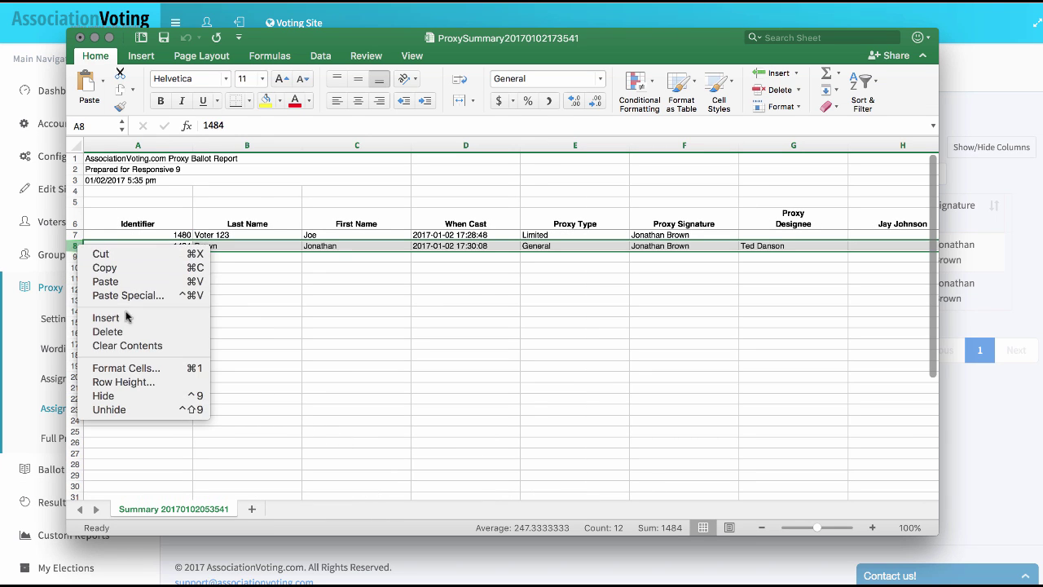
{"action": "left_click", "coordinate": [102, 331]}
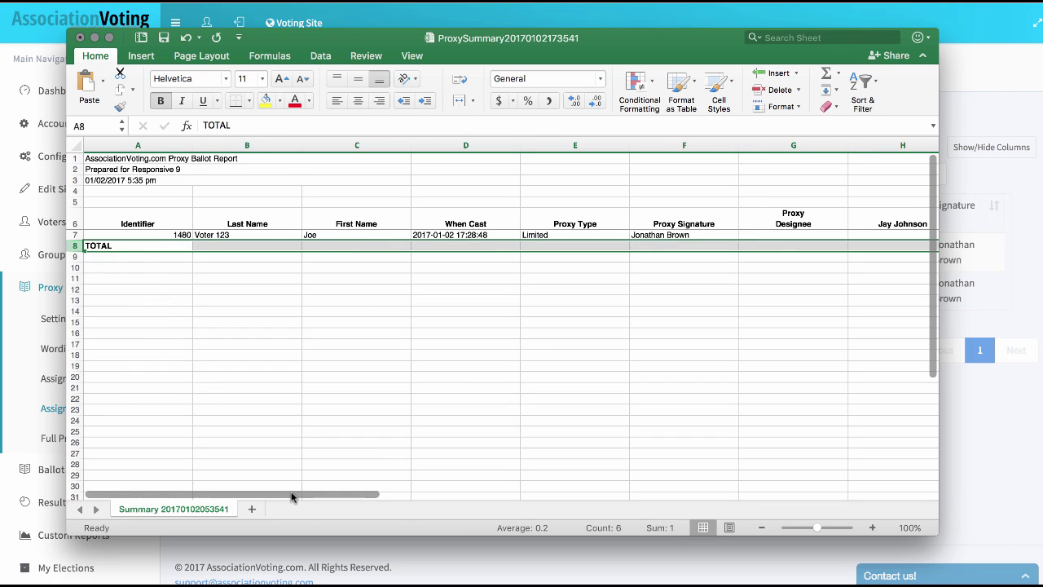
{"action": "left_click_drag", "start_coordinate": [291, 494], "coordinate": [617, 517]}
- Check the total formulas in J8, K8 and L8 and the single recorded vote in K7
{"action": "left_click", "coordinate": [625, 389]}
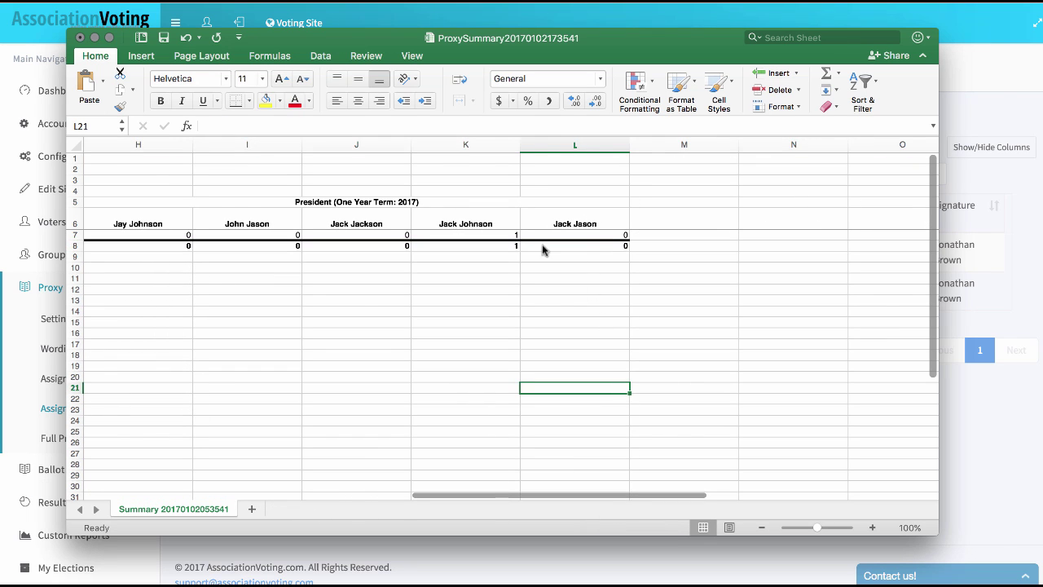
{"action": "left_click", "coordinate": [509, 249]}
{"action": "left_click", "coordinate": [568, 254]}
{"action": "left_click", "coordinate": [457, 253]}
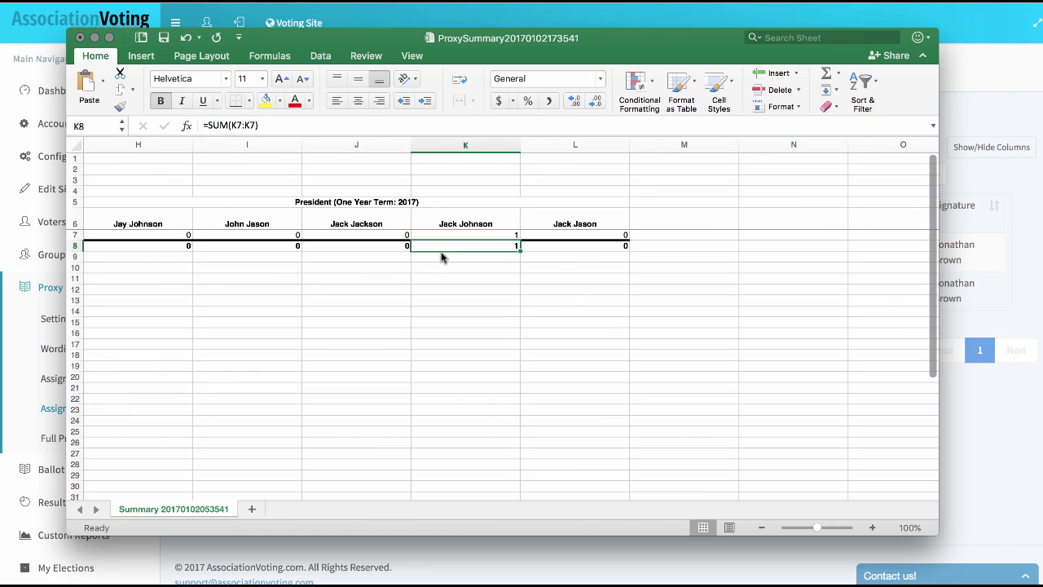
{"action": "left_click", "coordinate": [397, 251]}
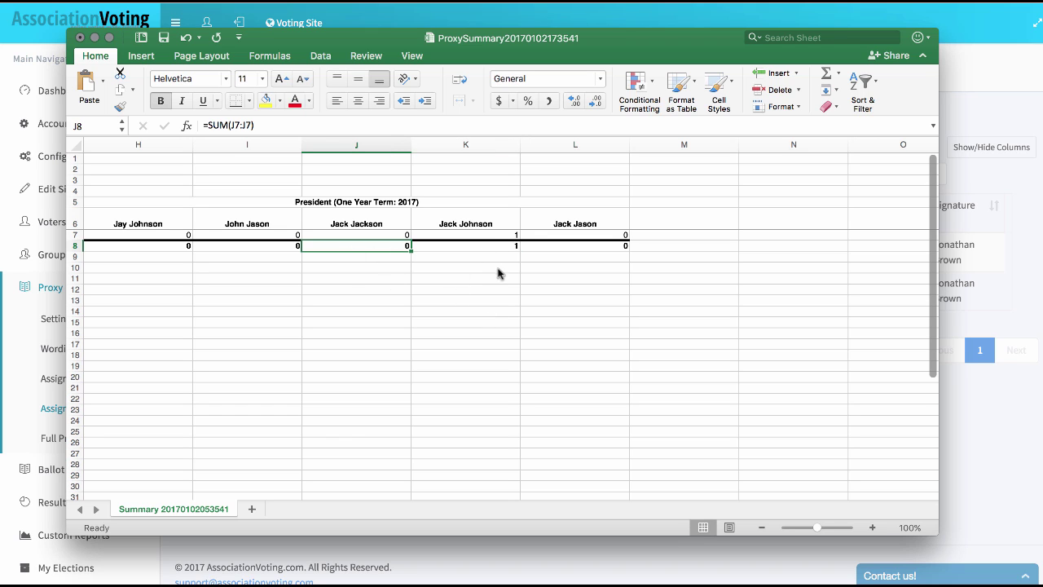
{"action": "left_click", "coordinate": [491, 235]}
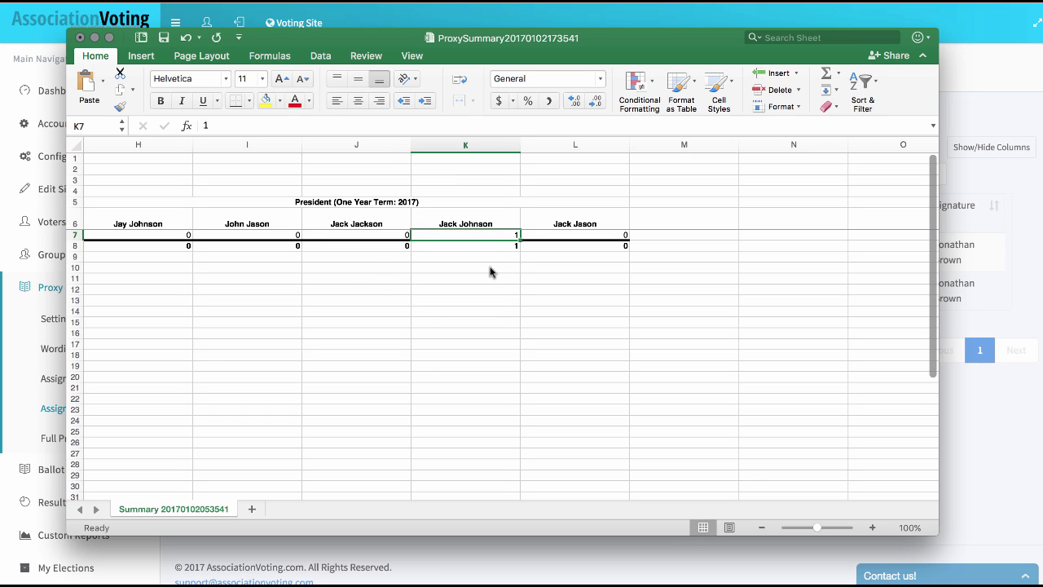